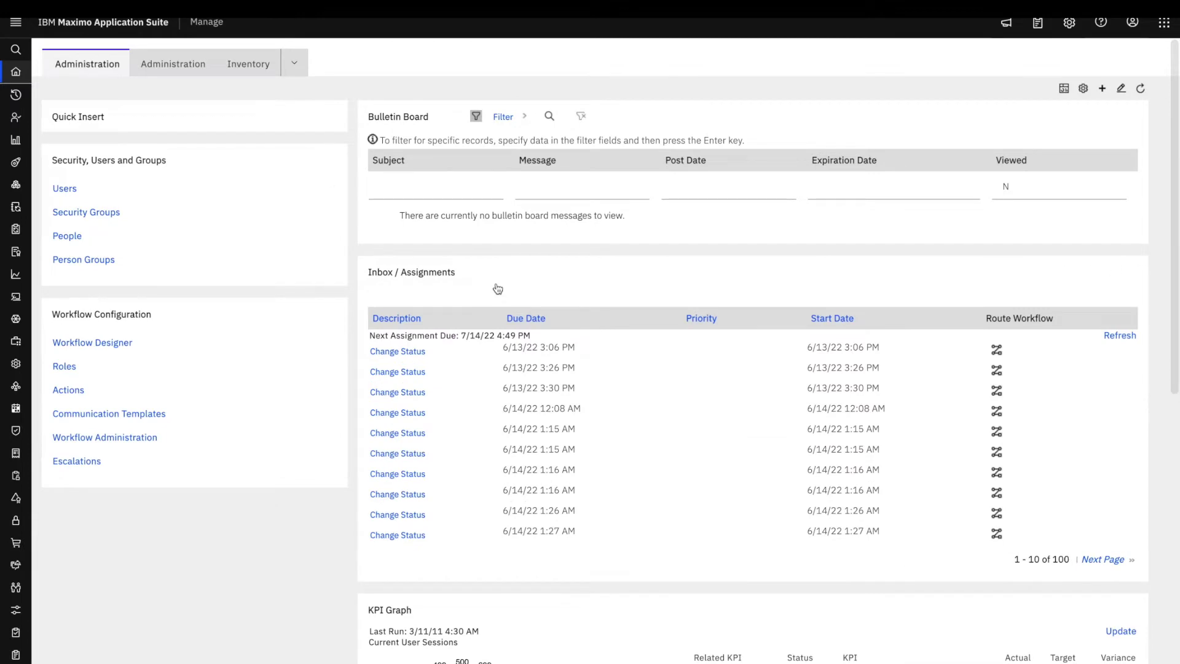
Step: Find 'person' in the navigation search and open the Person Groups application
mouse_move(16, 49)
click(66, 49)
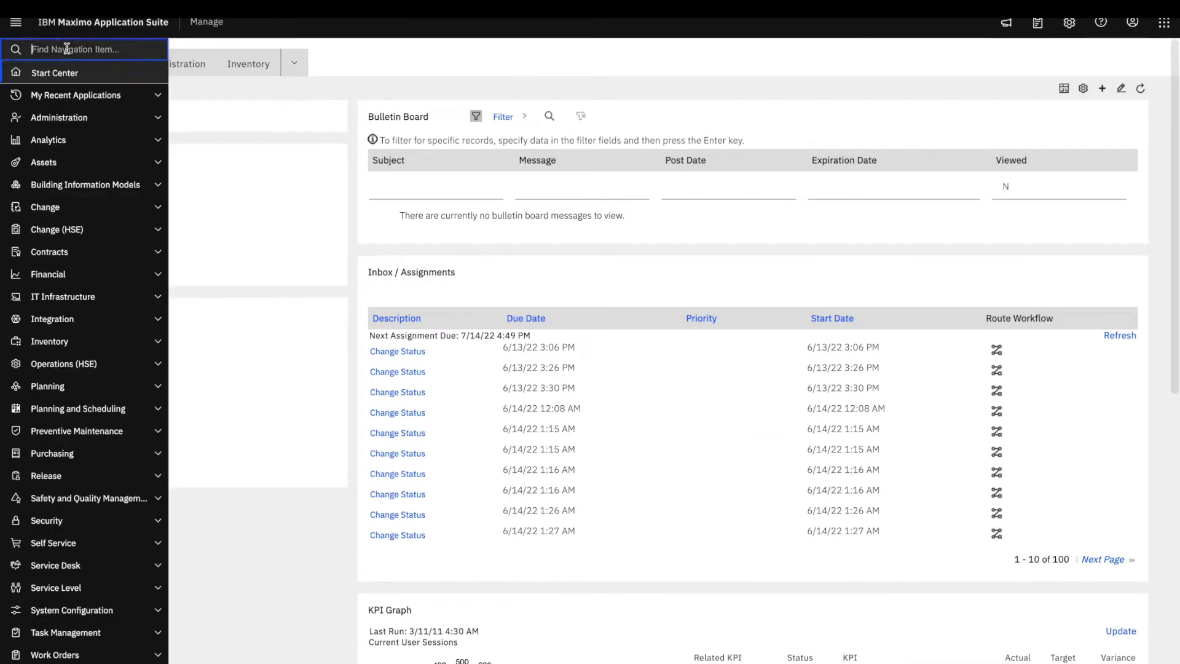
text(person)
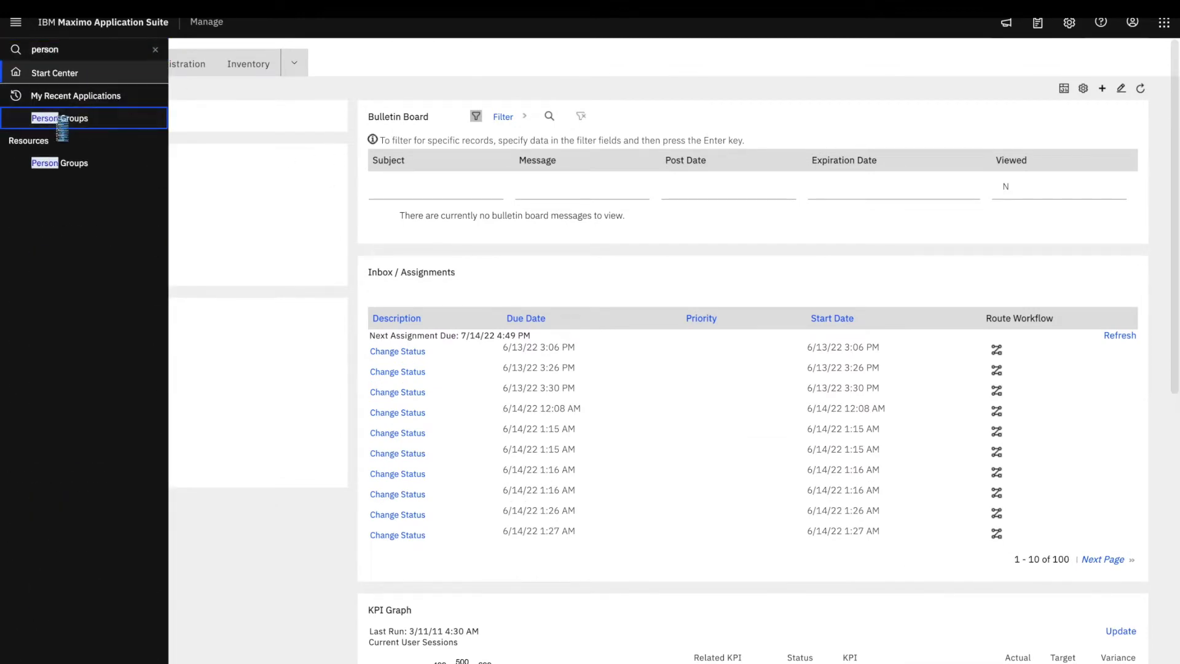
click(61, 118)
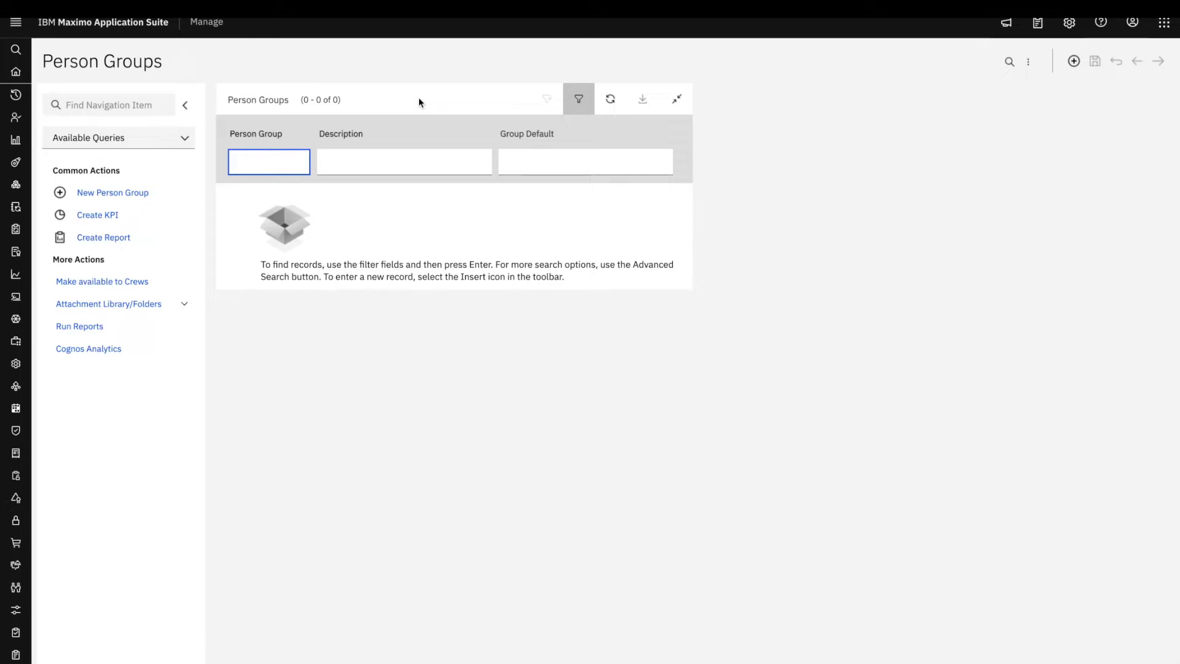
Step: Create and save person group 1074 described 'Mobile Group for Preloaded database', then add a People row
click(117, 193)
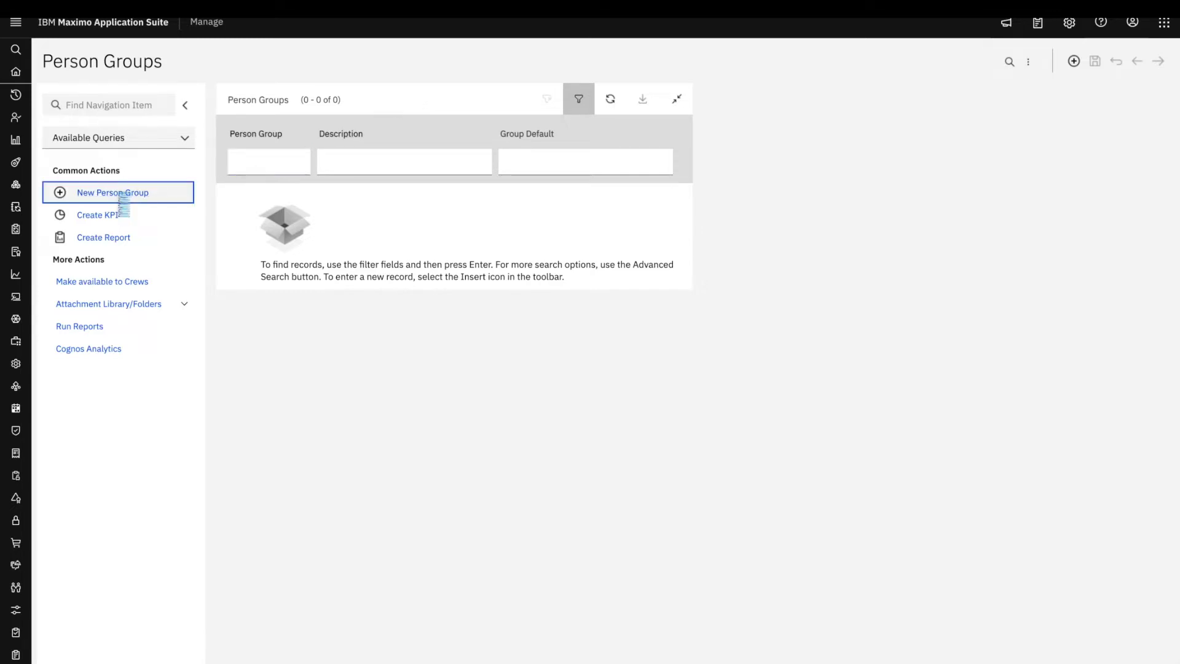
click(398, 159)
text(Mobile)
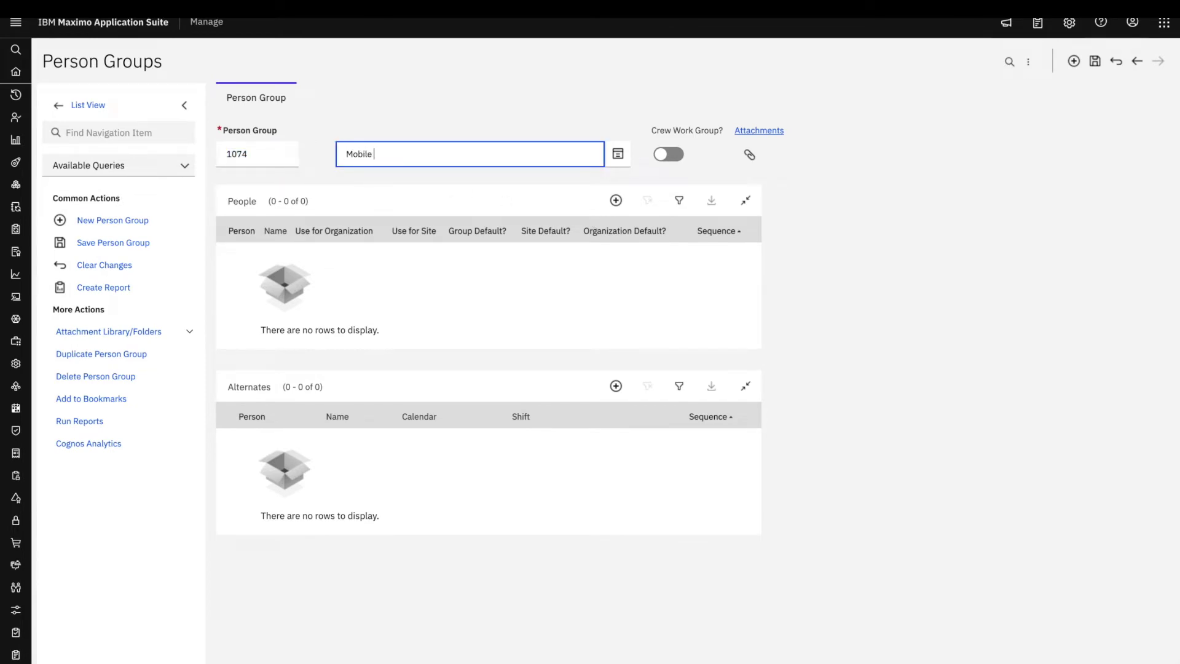
text( Group for Preloaded database)
click(1094, 61)
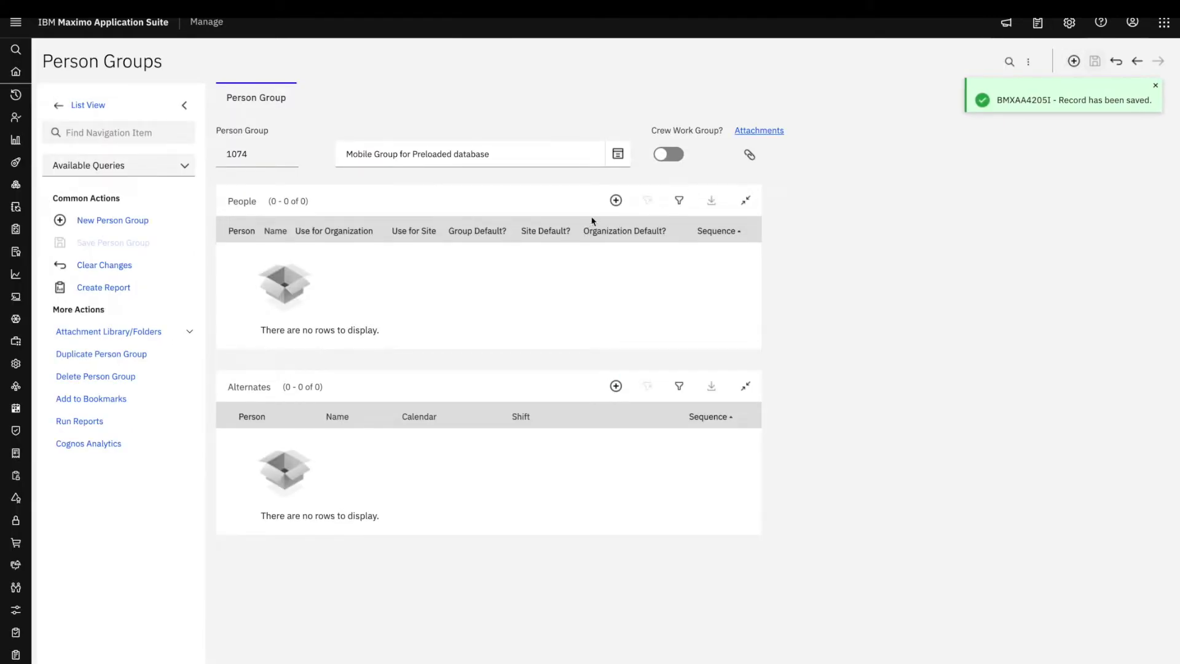
click(616, 200)
Step: Add MAXADMIN as the group's member from the lookup and make them Group Default
text(maxadmin)
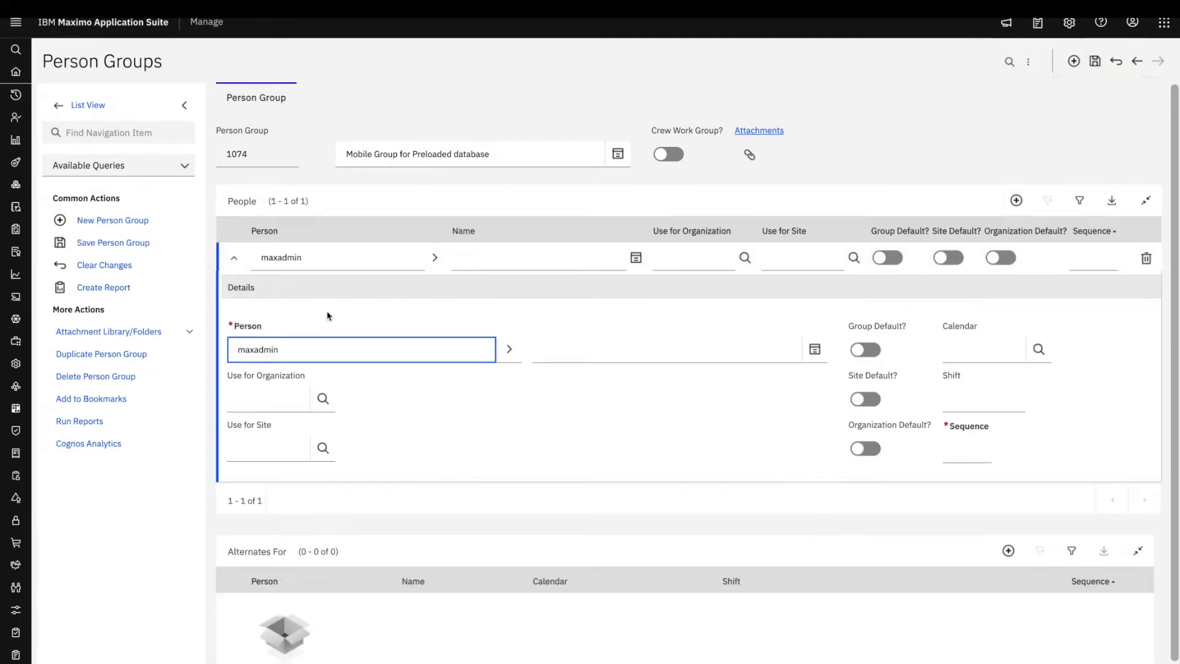
key(Tab)
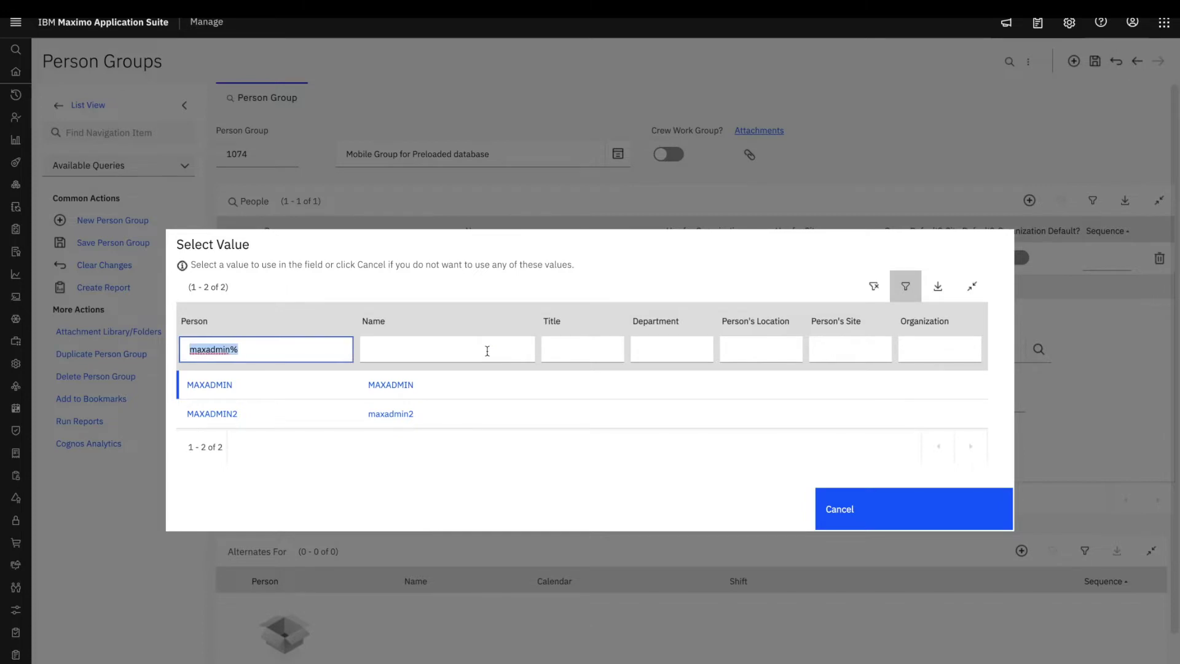
click(210, 385)
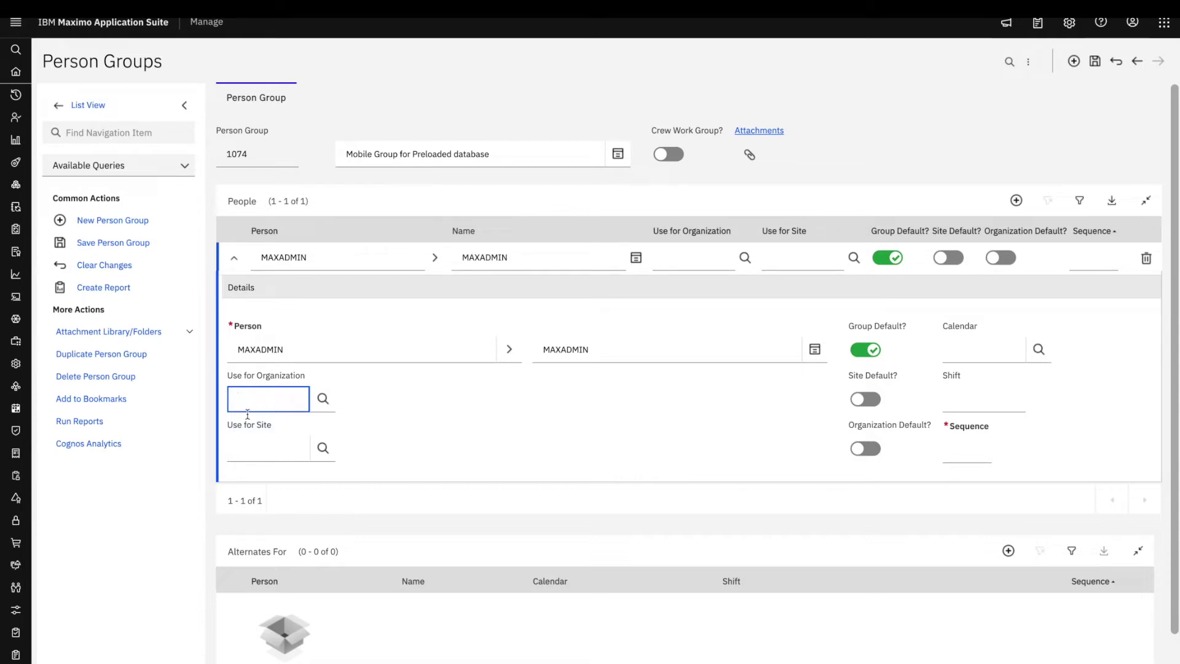
click(249, 448)
Step: Set MAXADMIN's site to BEDFORD ('bed') and sequence to 1, then save the group
text(bed)
key(Tab)
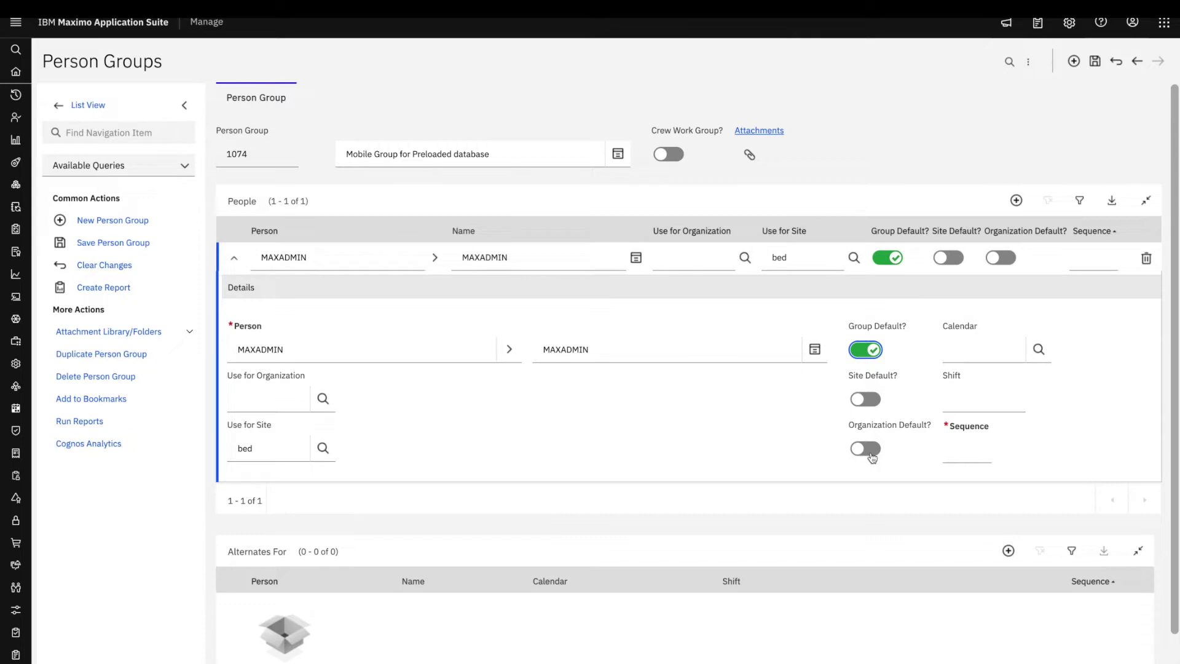
click(959, 453)
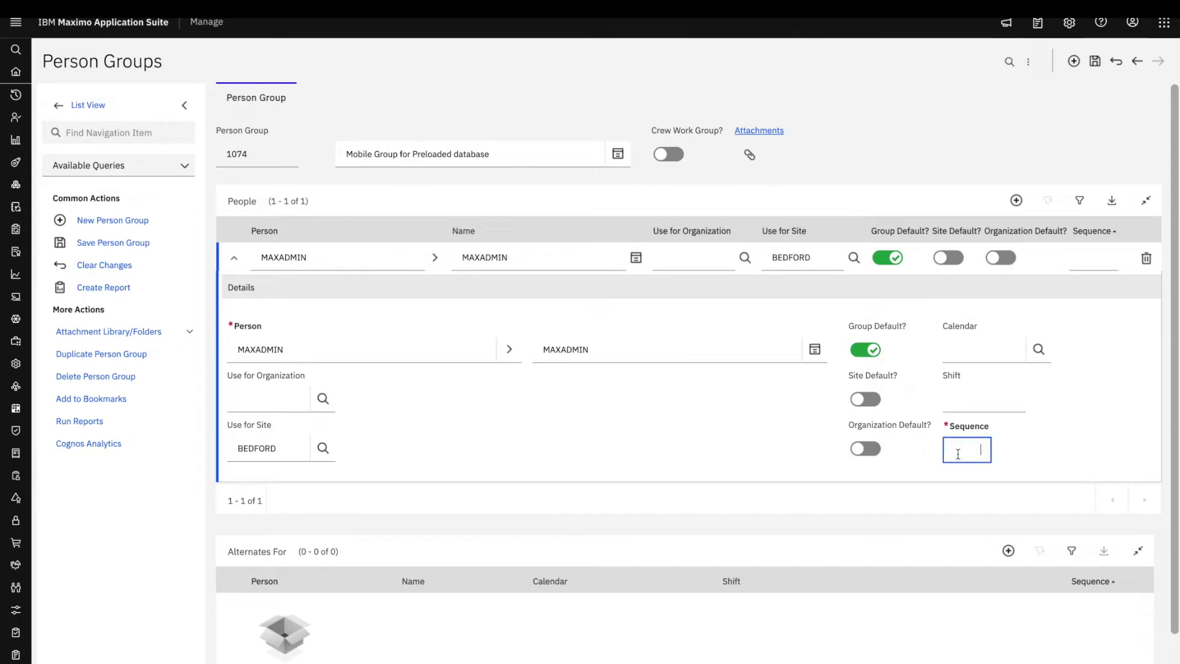
text(1)
click(1095, 61)
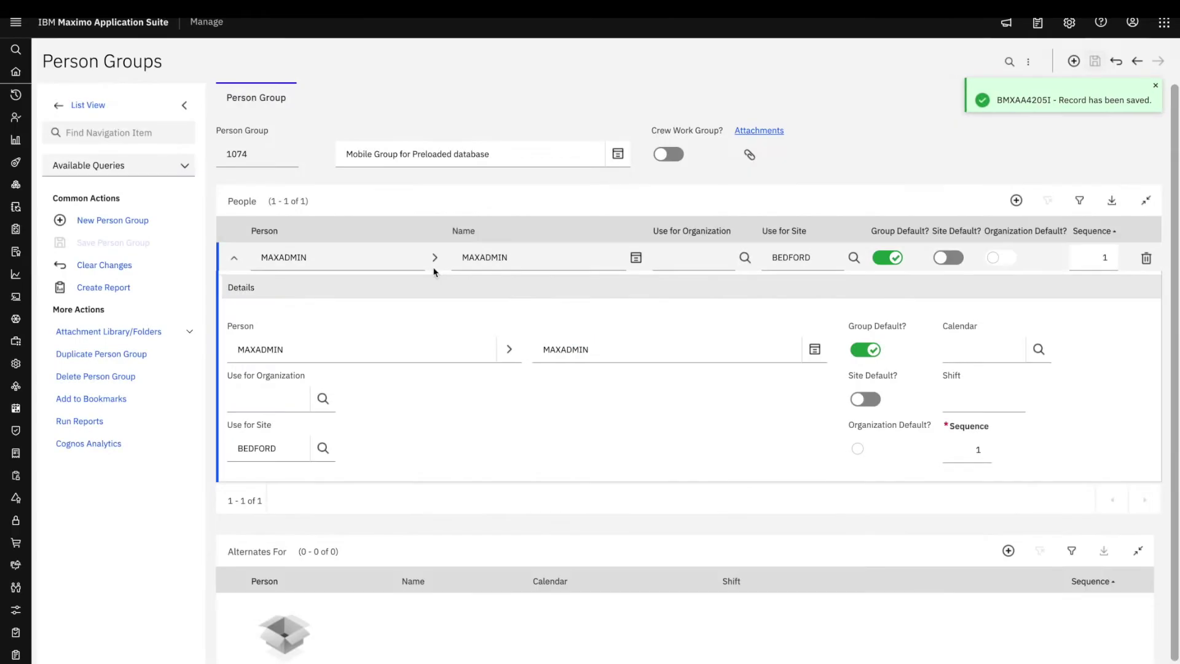
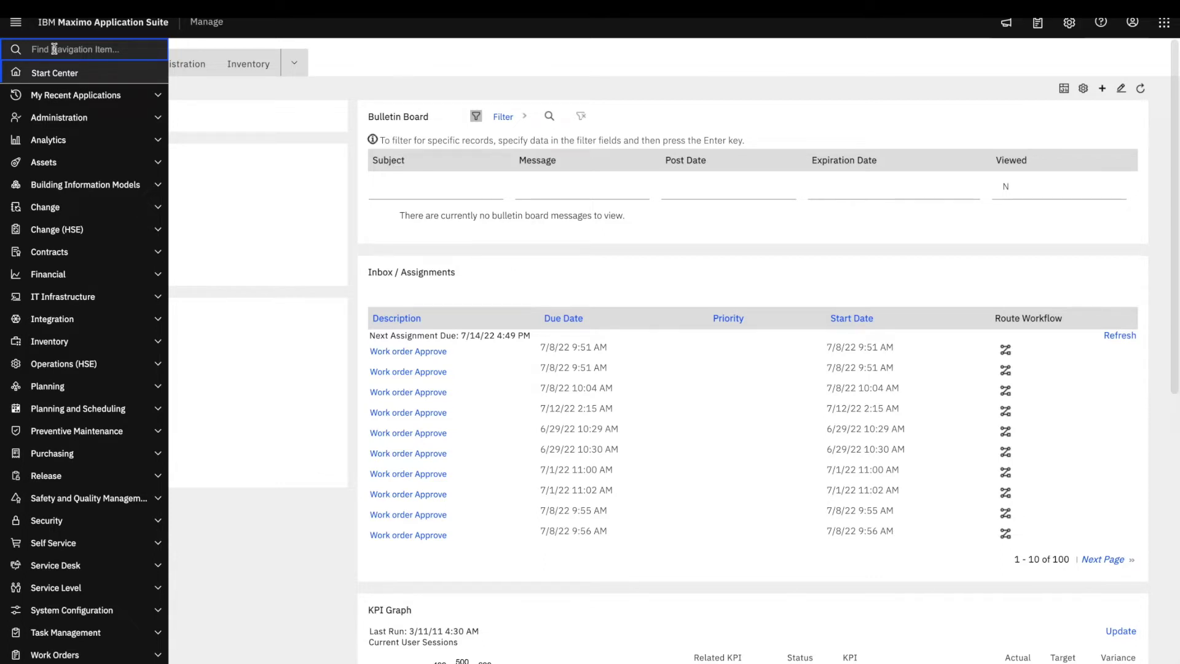
Step: Open the MobileDbGeneration cron task from Cron Task Setup, filtered by 'mobile'
text(setup)
click(63, 121)
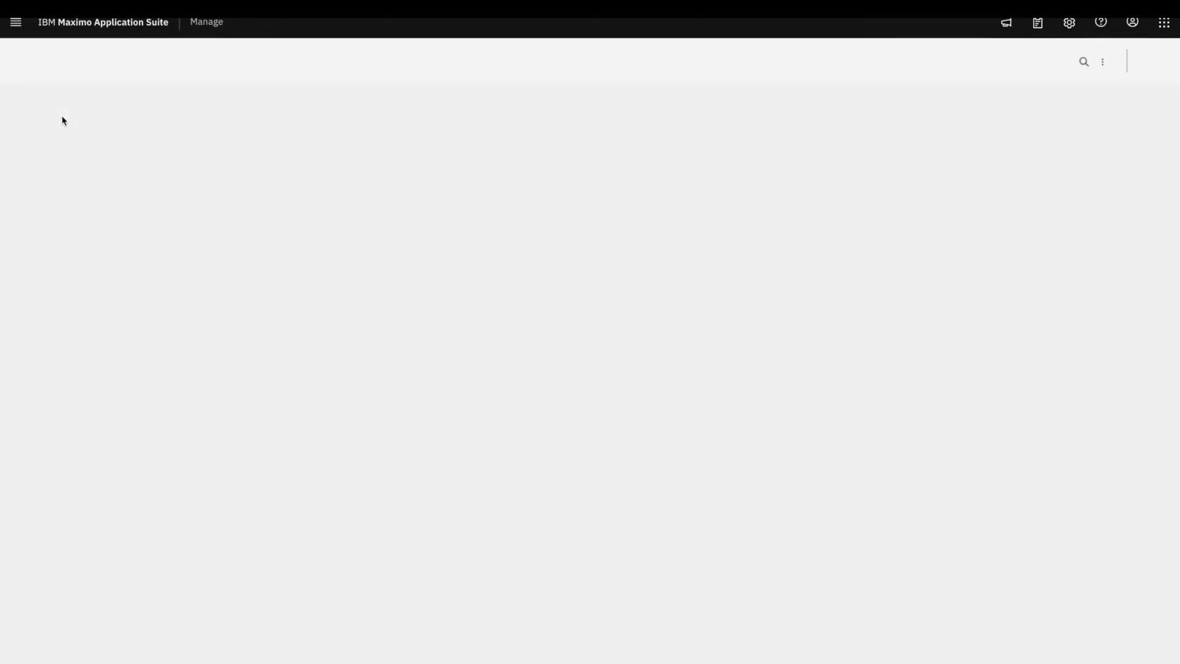
text(mobile)
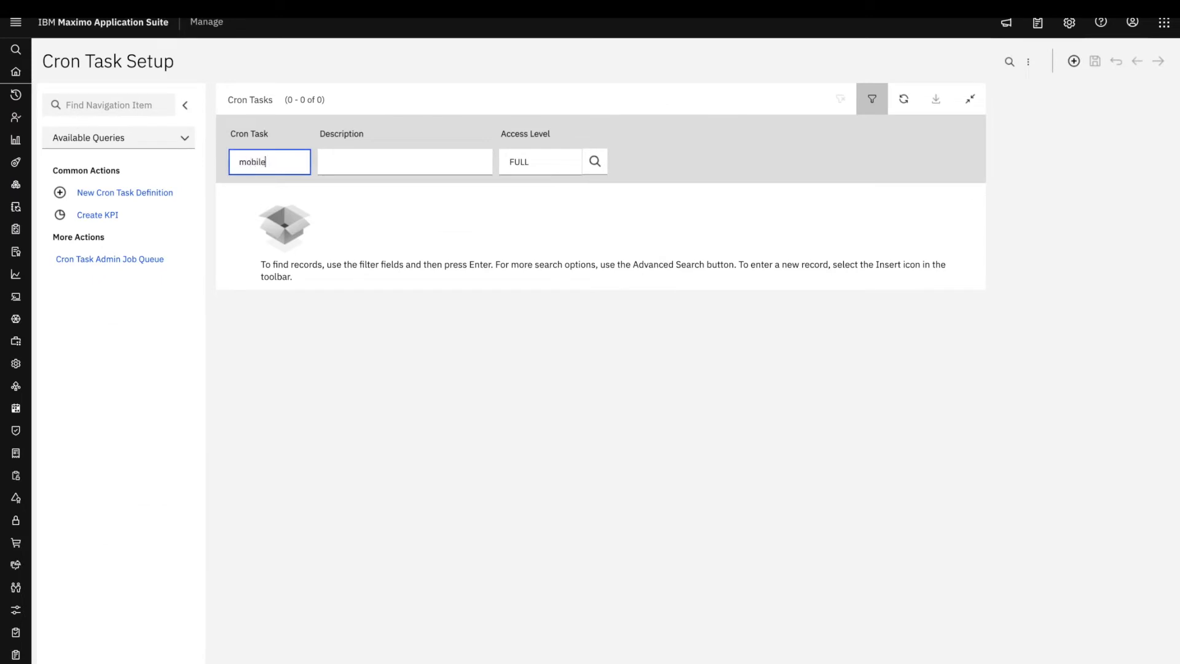
key(Return)
click(288, 197)
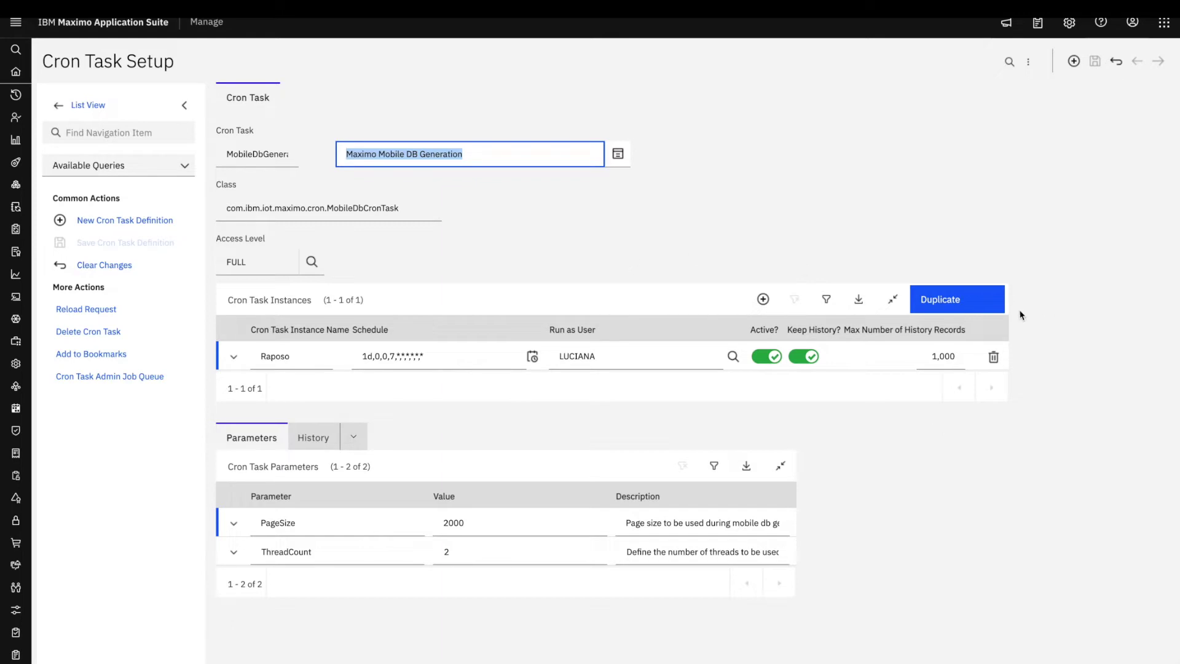
Step: Duplicate the cron task instance, name the copy 'MobileDB', and bring up its schedule settings
click(960, 299)
click(270, 386)
text(Mobile)
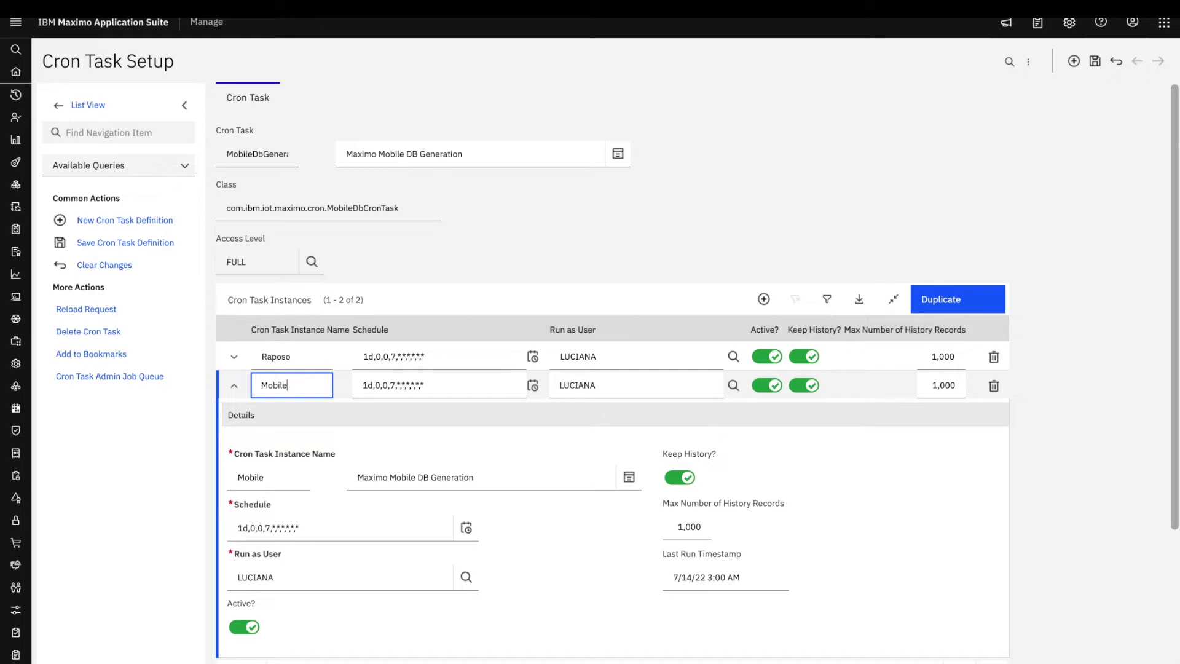
text(DB)
click(534, 386)
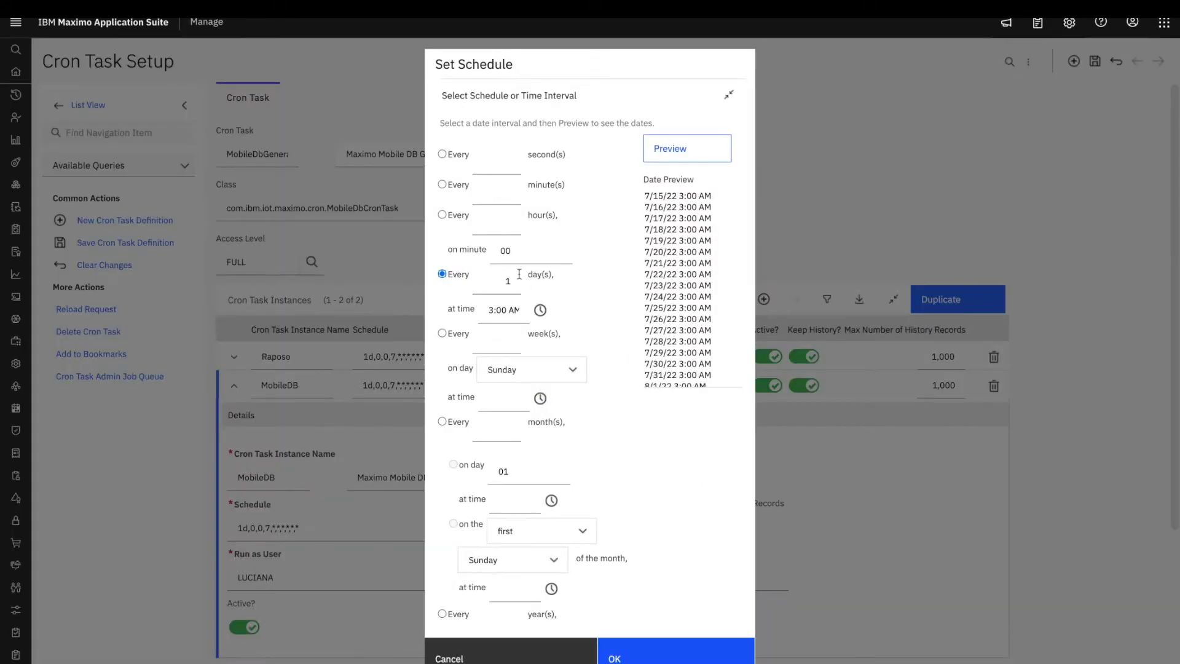
Step: Set the MobileDB instance to run every 1 day at 01:00 and confirm
click(503, 310)
text(01:00)
key(Tab)
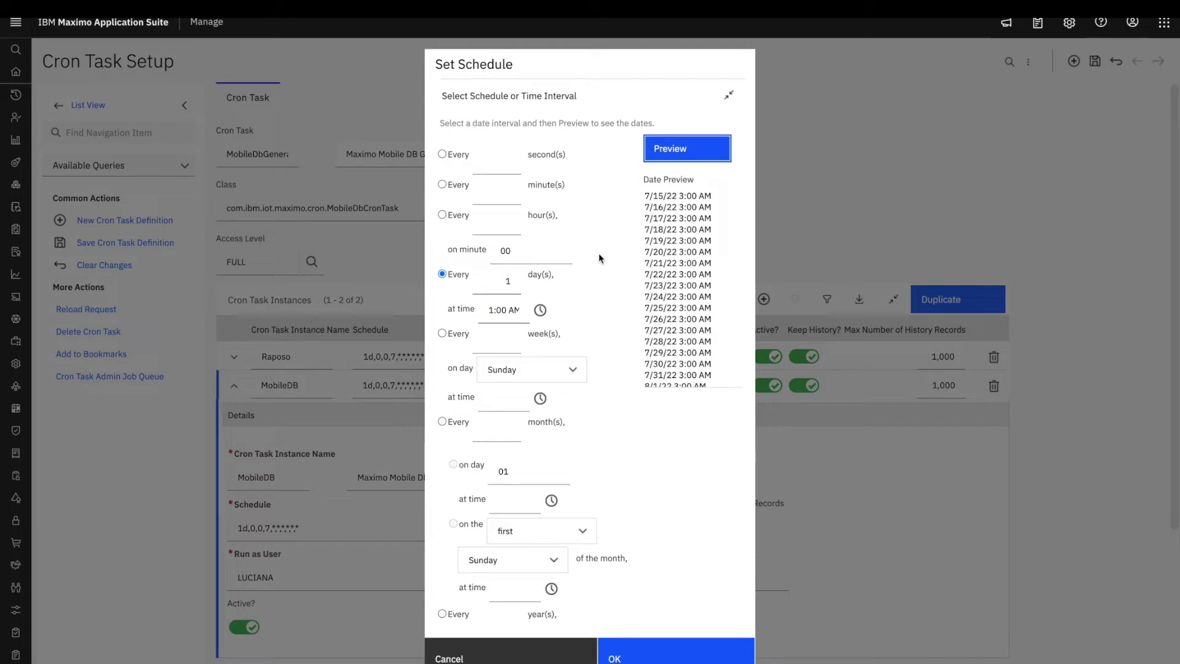
click(635, 652)
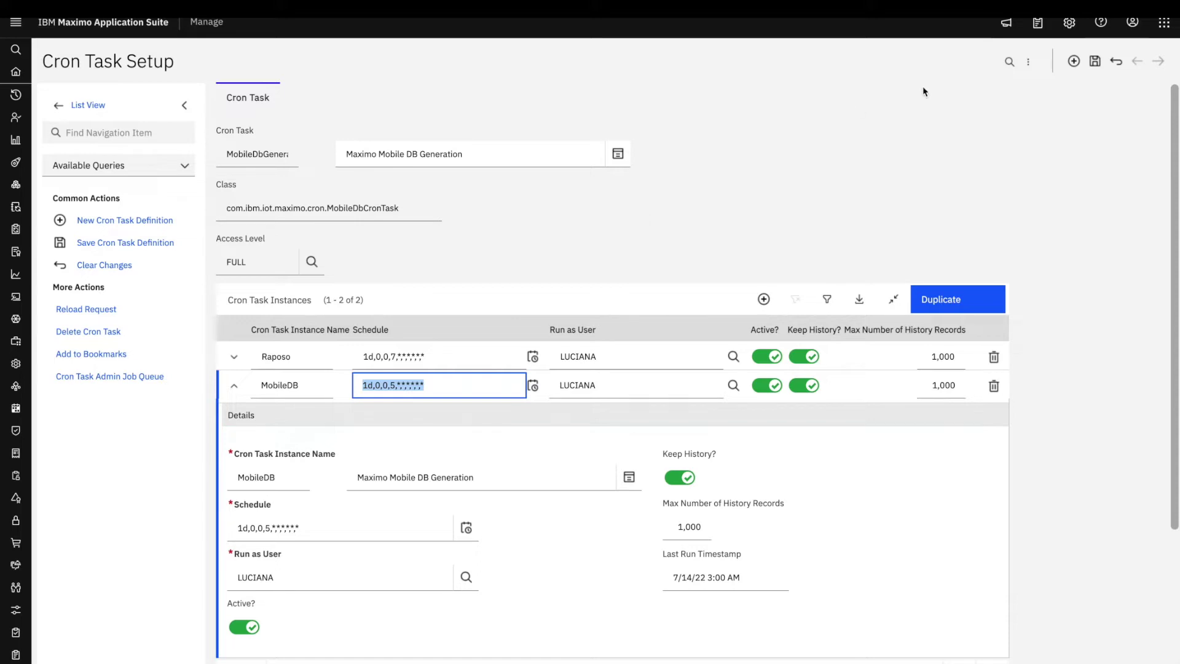
Step: Set the MobileDB instance's Run as User to the MAXADMIN admin account
click(465, 577)
text(maxadmin)
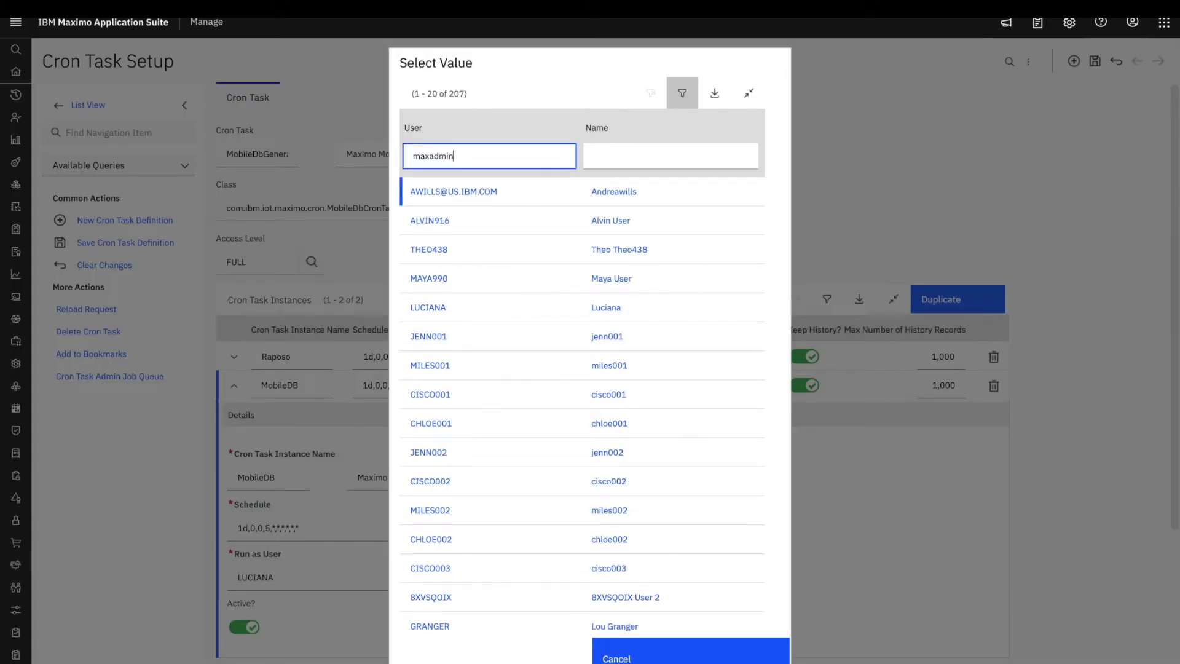
key(Return)
click(418, 369)
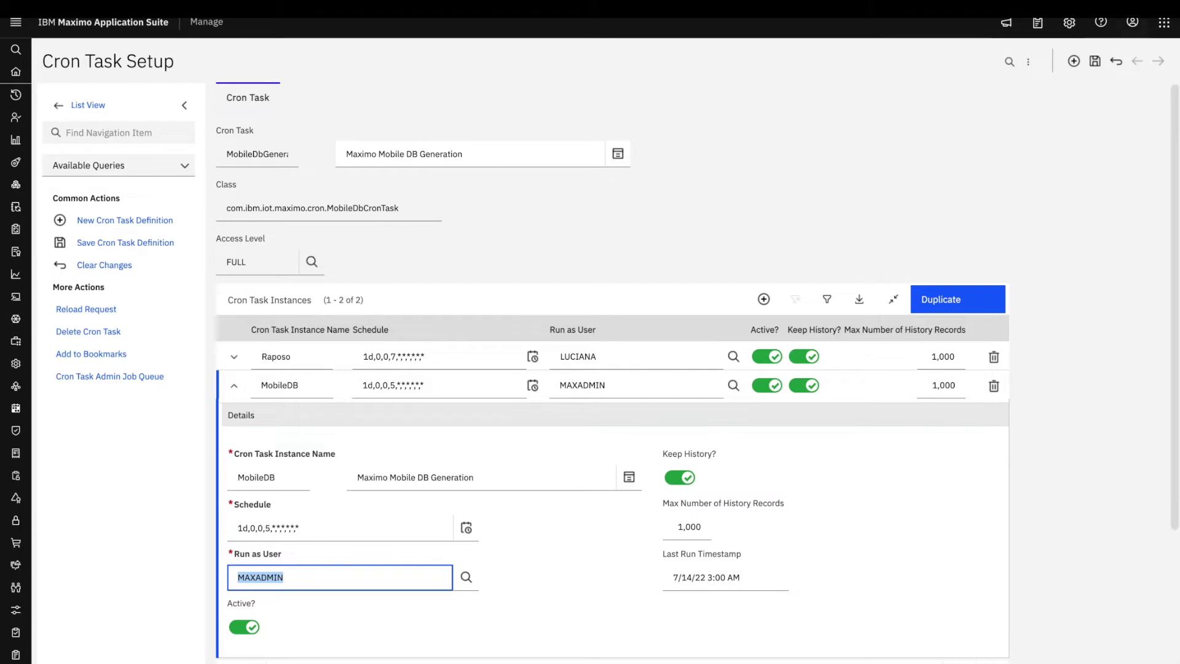
Step: Save the cron task record and scroll down to the Cron Task Parameters table
click(1095, 61)
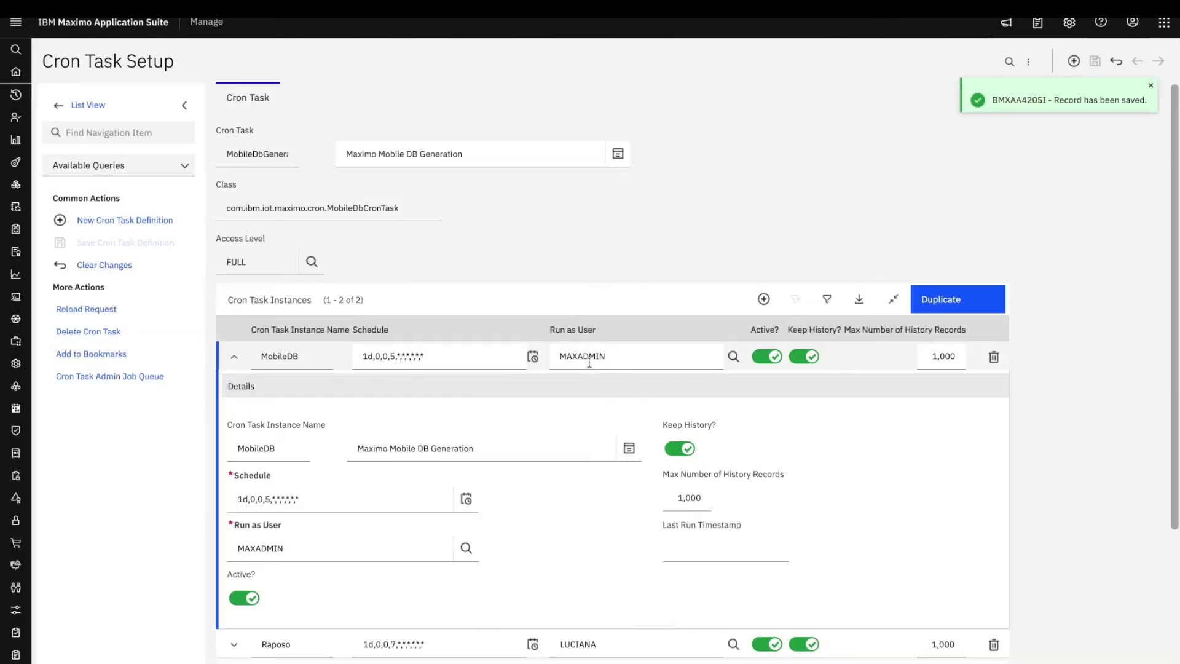
scroll(589, 362, down, 2)
scroll(589, 362, down, 2)
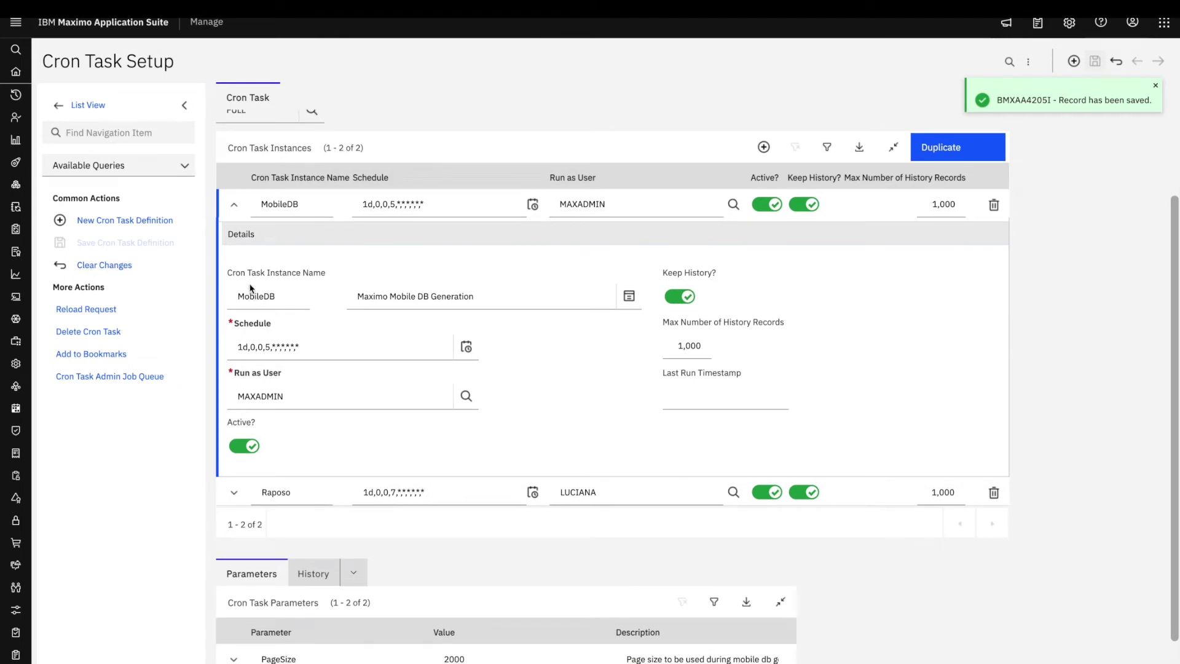
scroll(250, 288, down, 1)
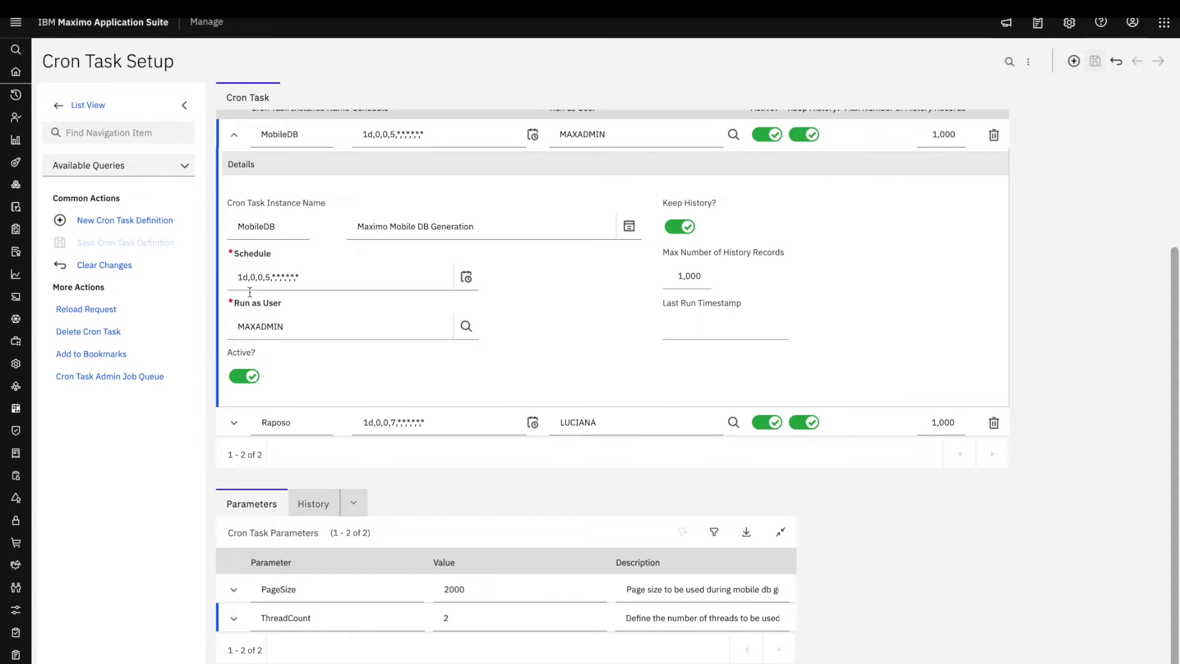
Step: Expand the PageSize (2000) and ThreadCount (2) parameter rows to check their values
click(233, 589)
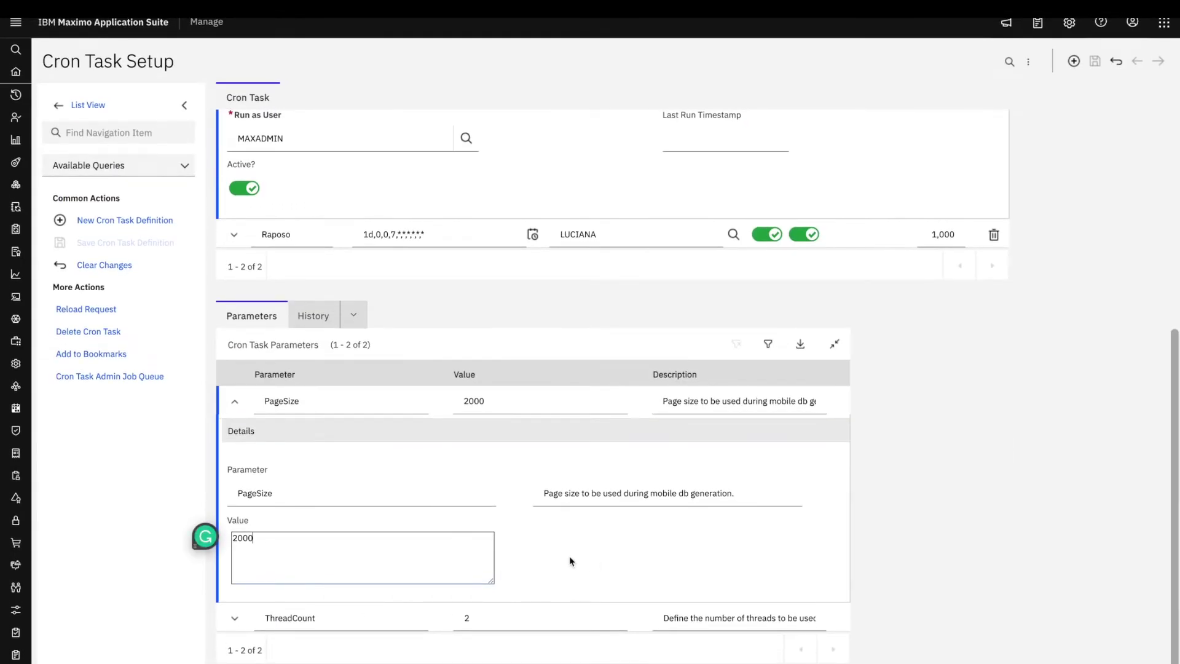
click(233, 619)
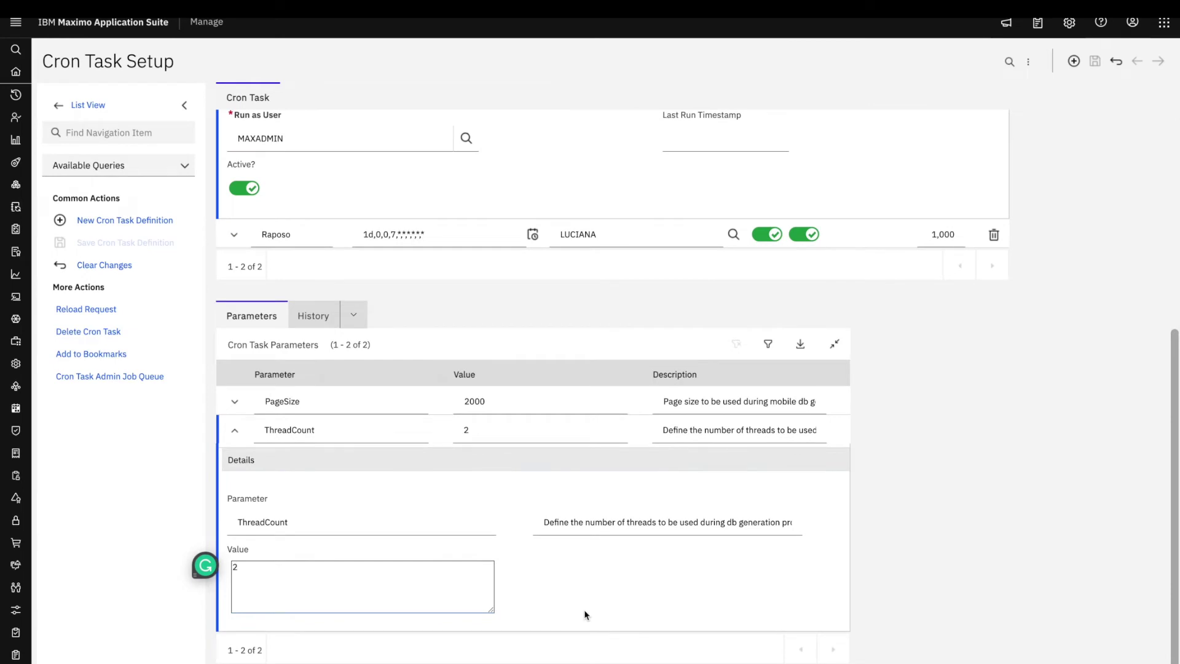
scroll(585, 614, up, 5)
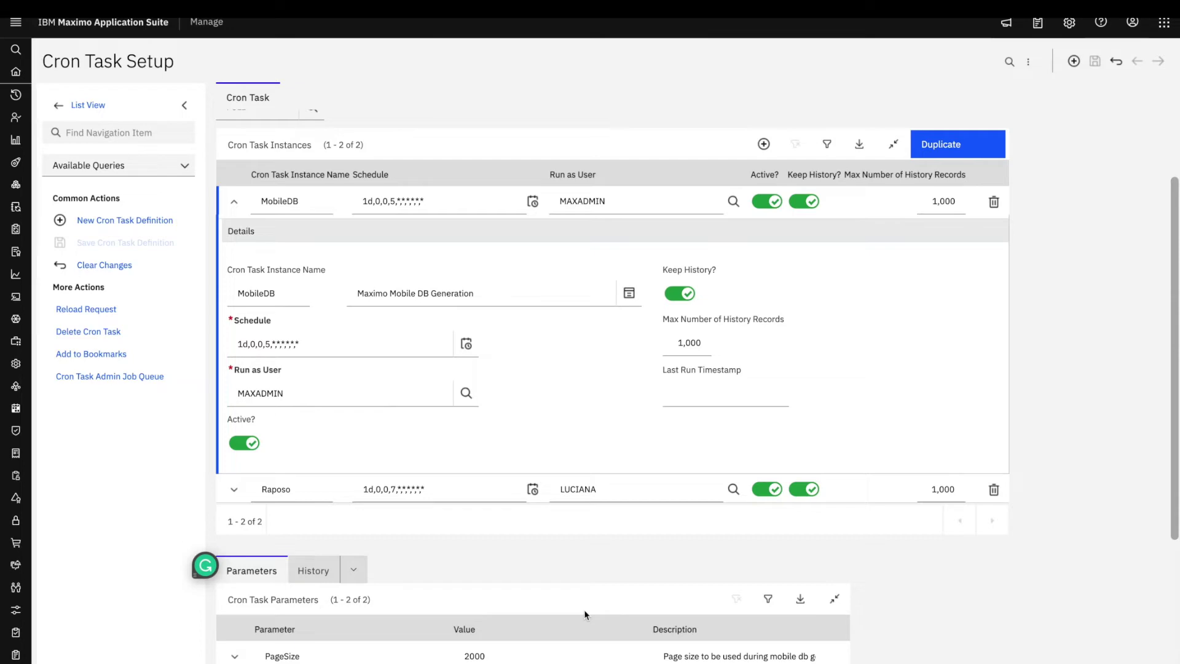
scroll(584, 611, down, 4)
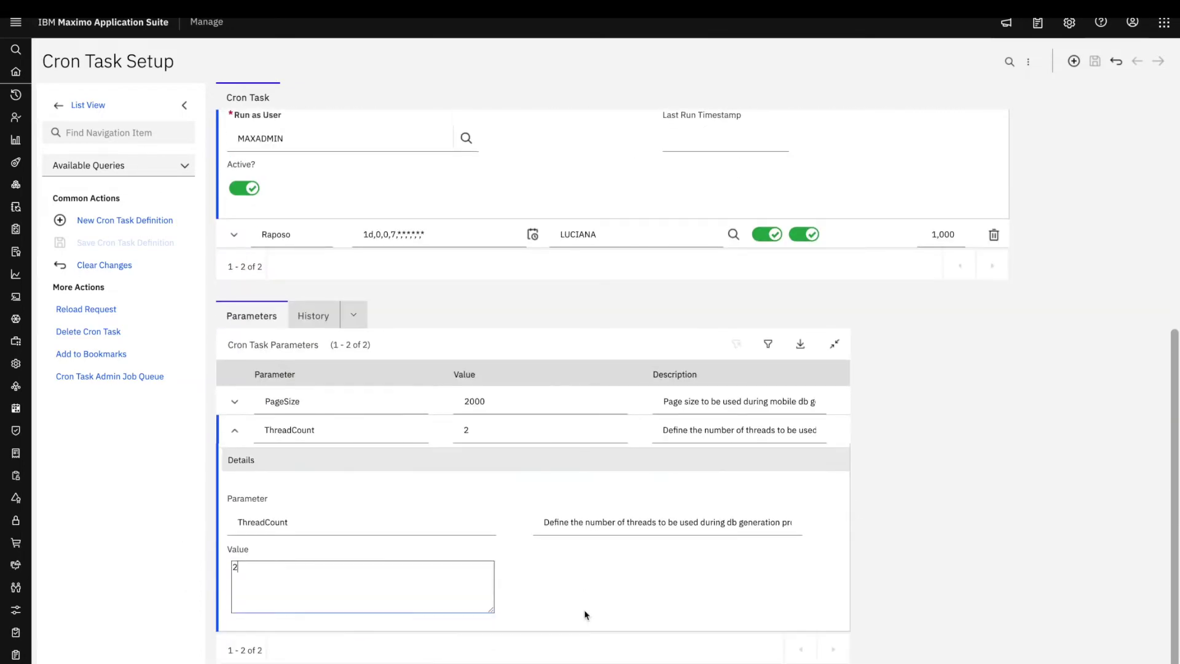
scroll(585, 614, up, 6)
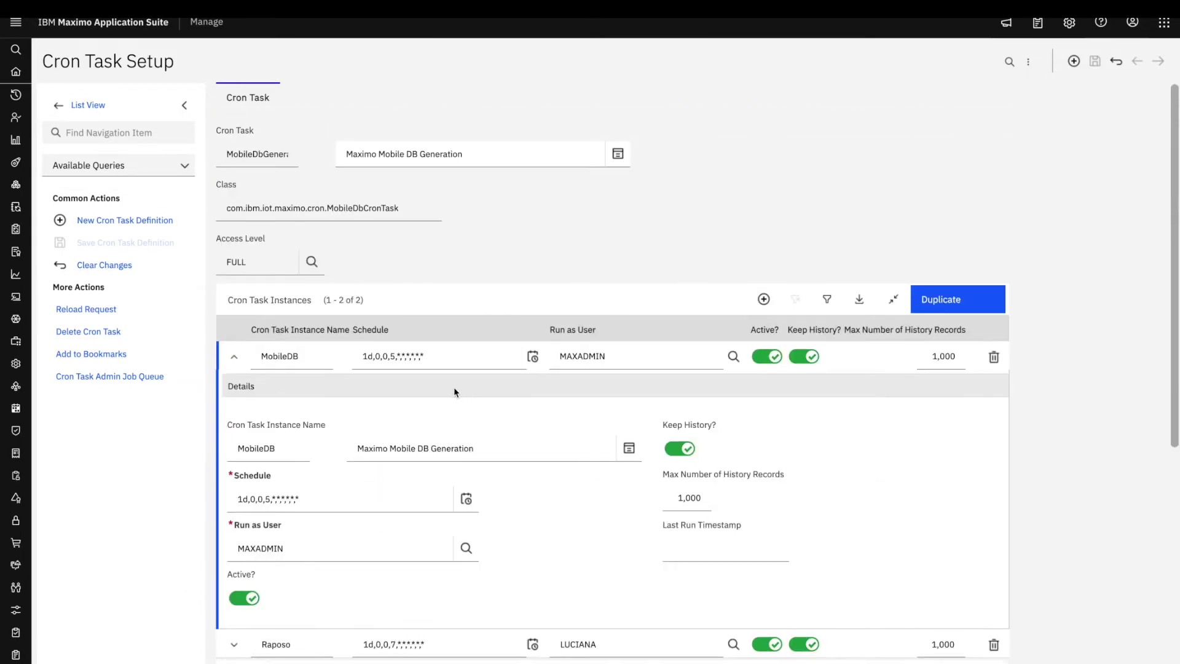
Step: Deactivate the original cron task instance and save the record
click(233, 356)
click(234, 386)
click(237, 387)
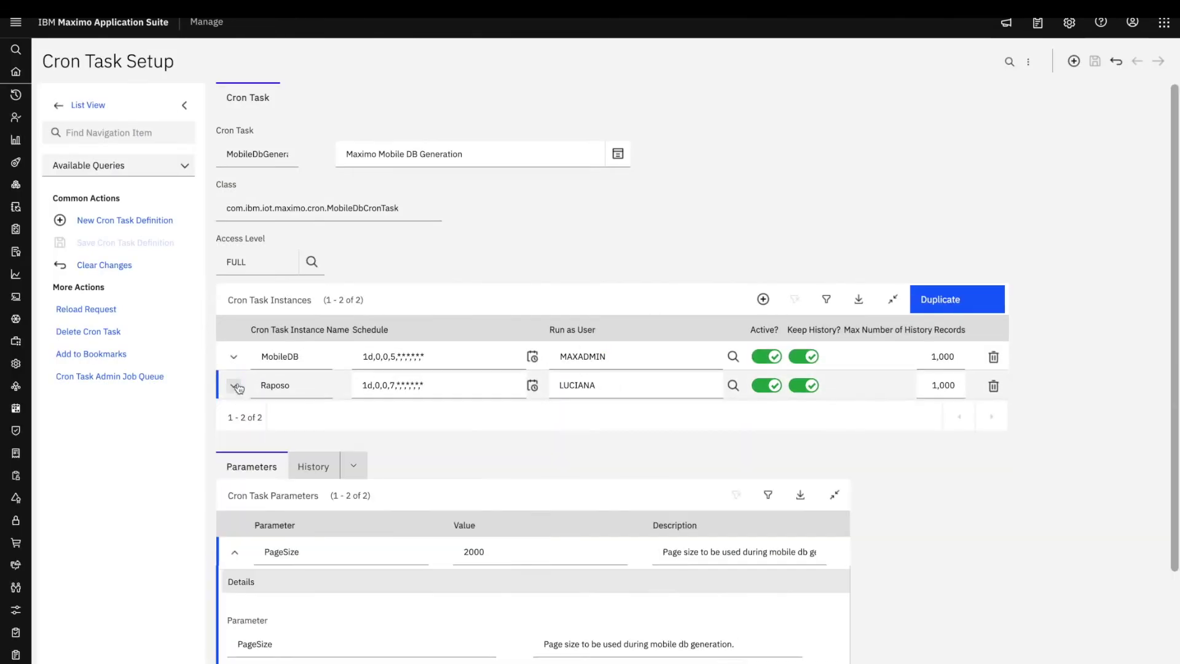
click(768, 386)
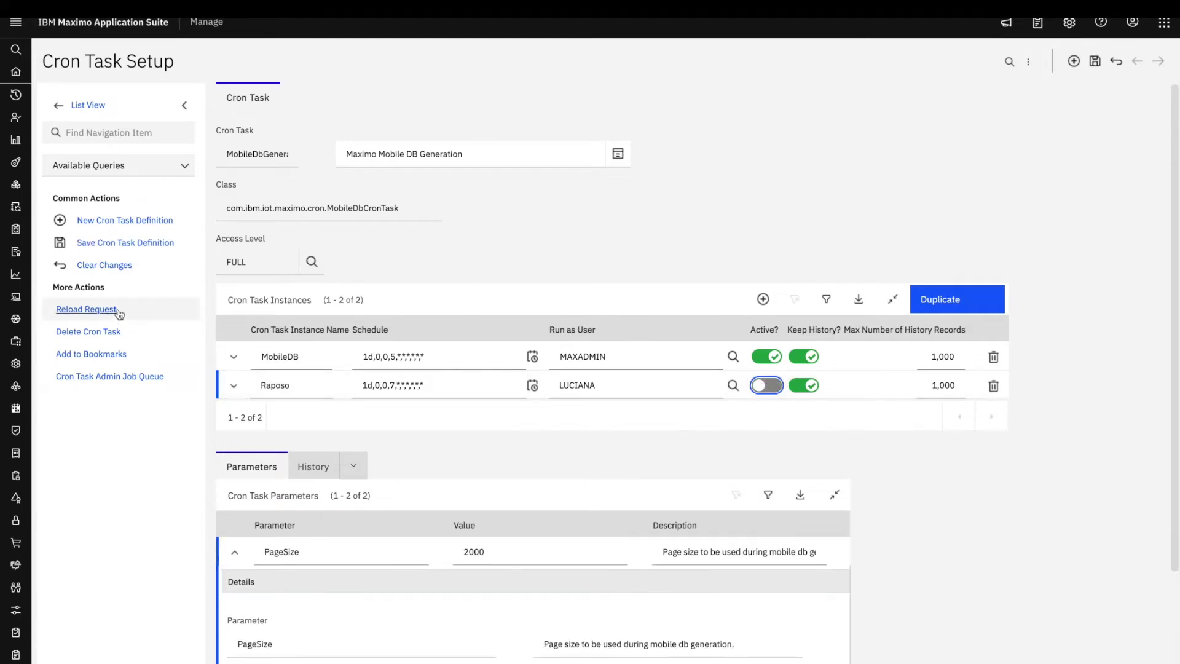
click(1094, 61)
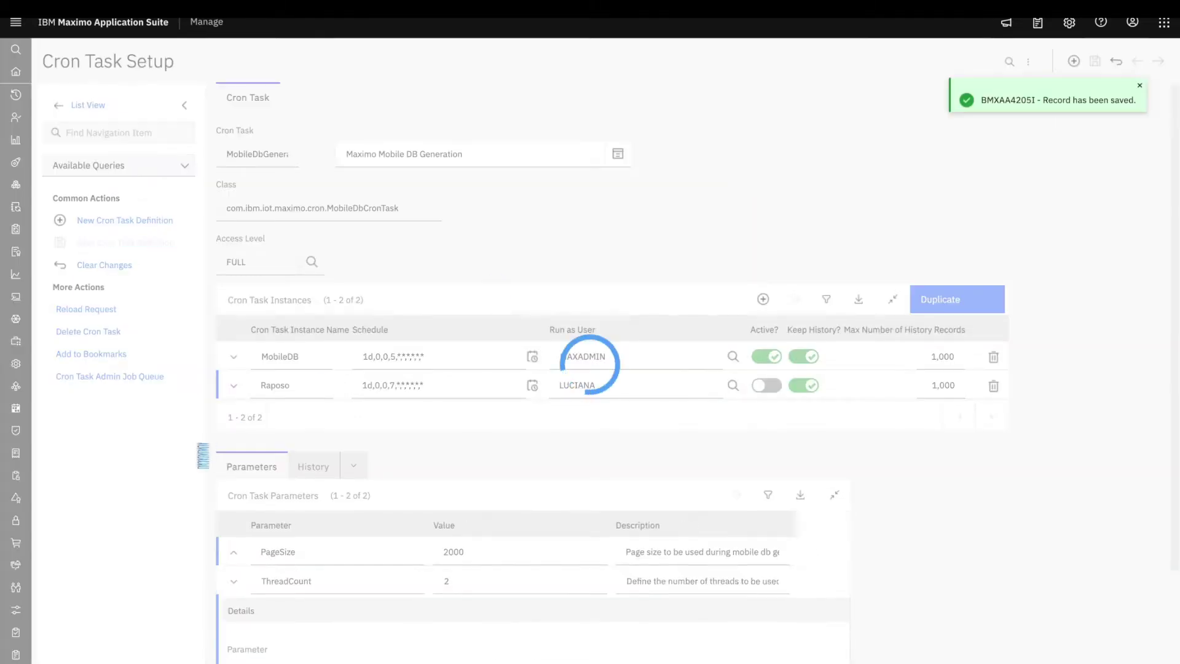
Step: Reload the MobileDB instance, check its empty run history, and bring up its schedule
click(101, 317)
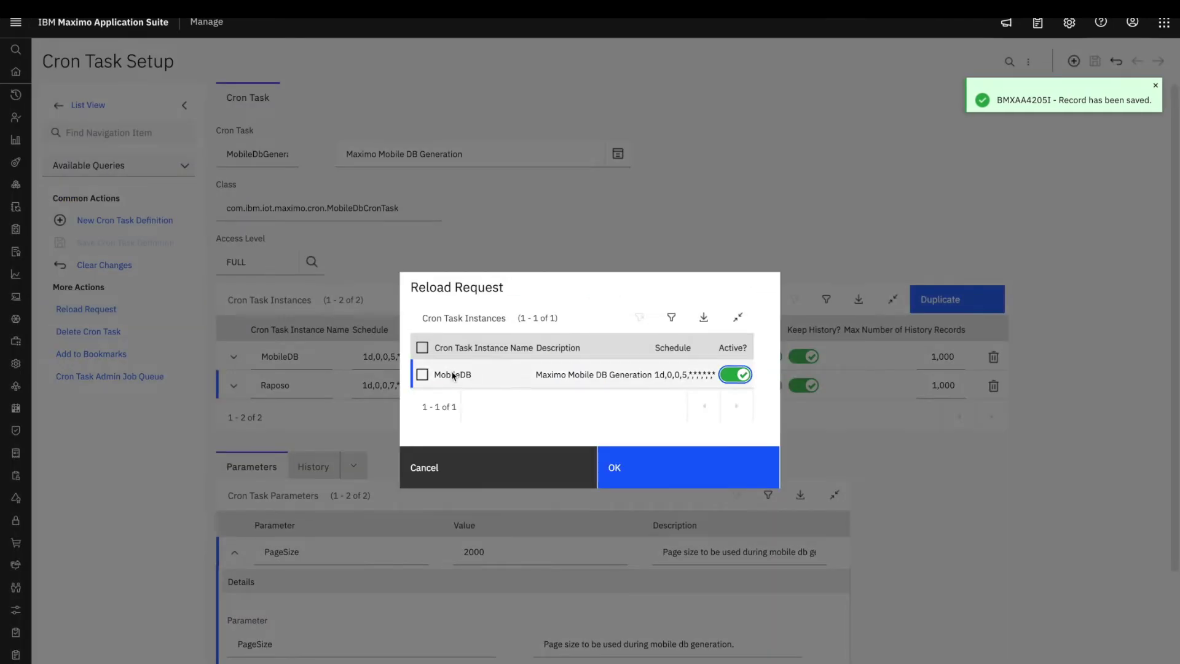
click(422, 375)
click(647, 462)
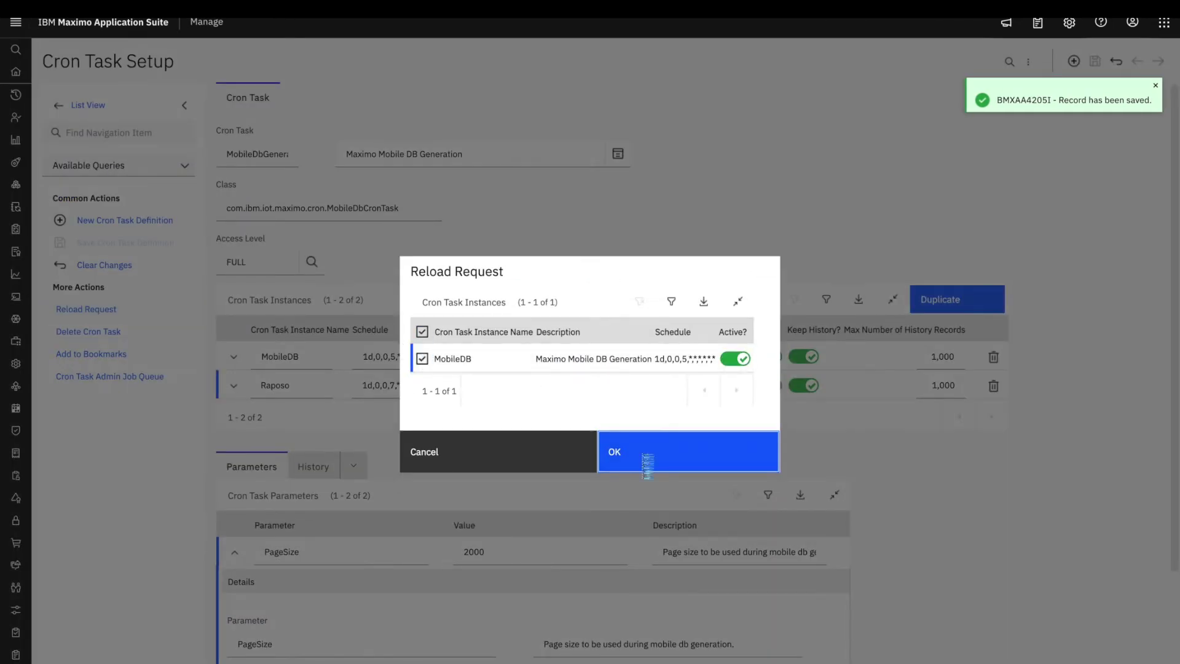
click(235, 553)
click(312, 467)
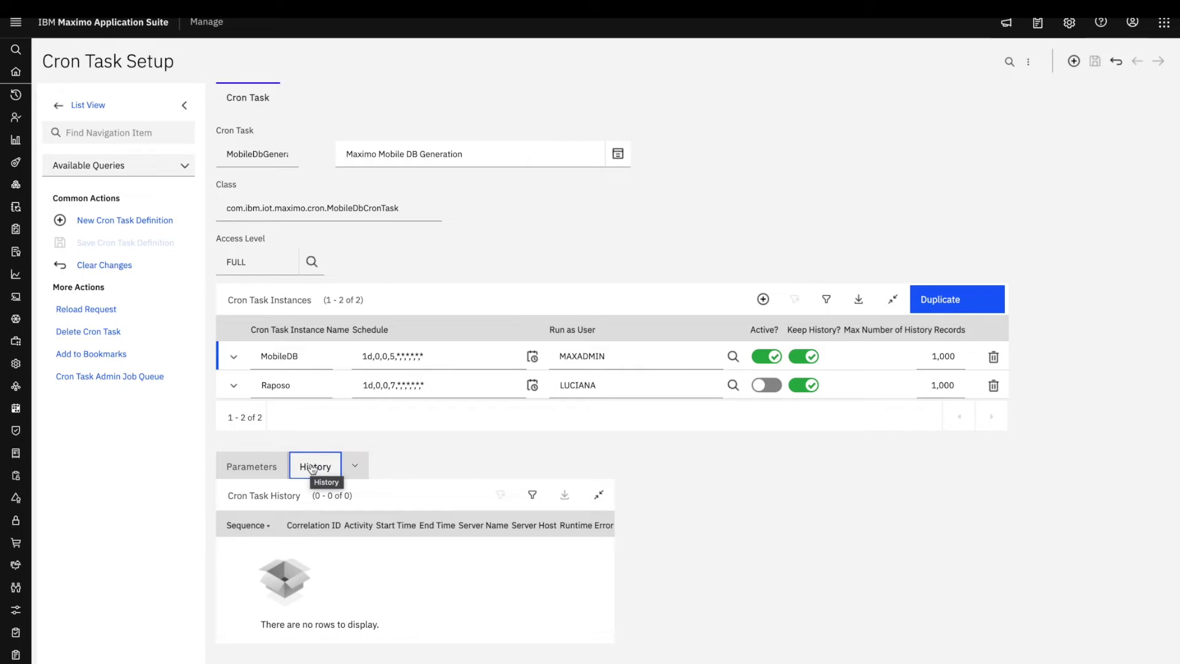
click(532, 357)
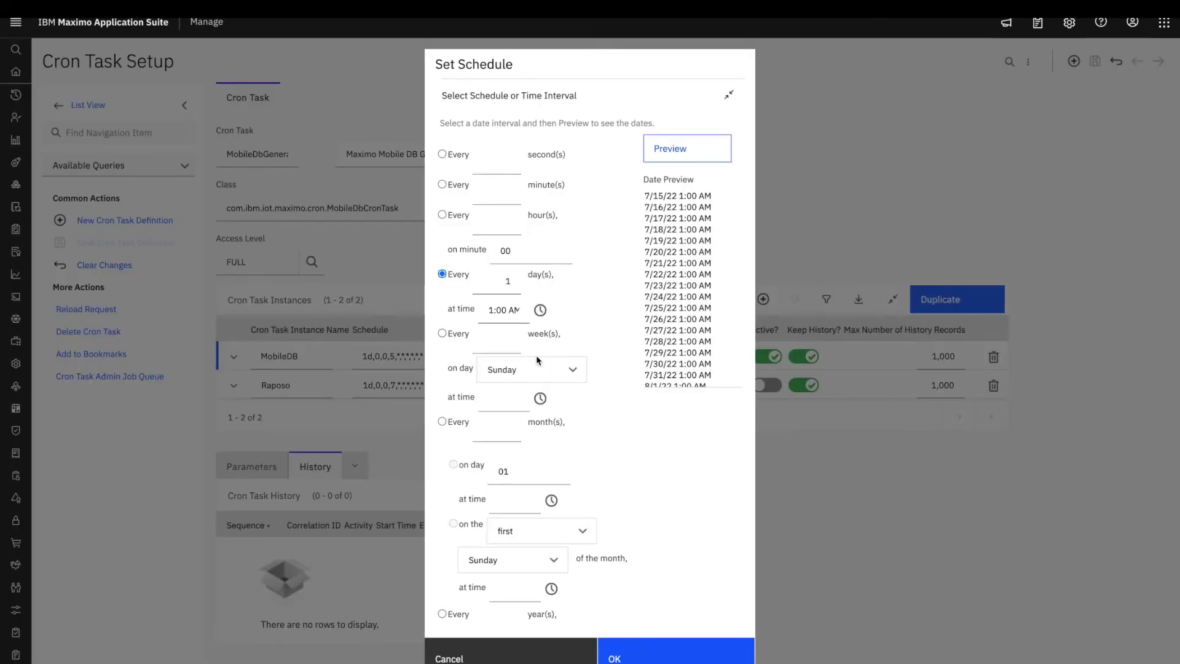
Step: Change the MobileDB schedule to repeat every 10 seconds
click(447, 153)
click(488, 158)
text(10)
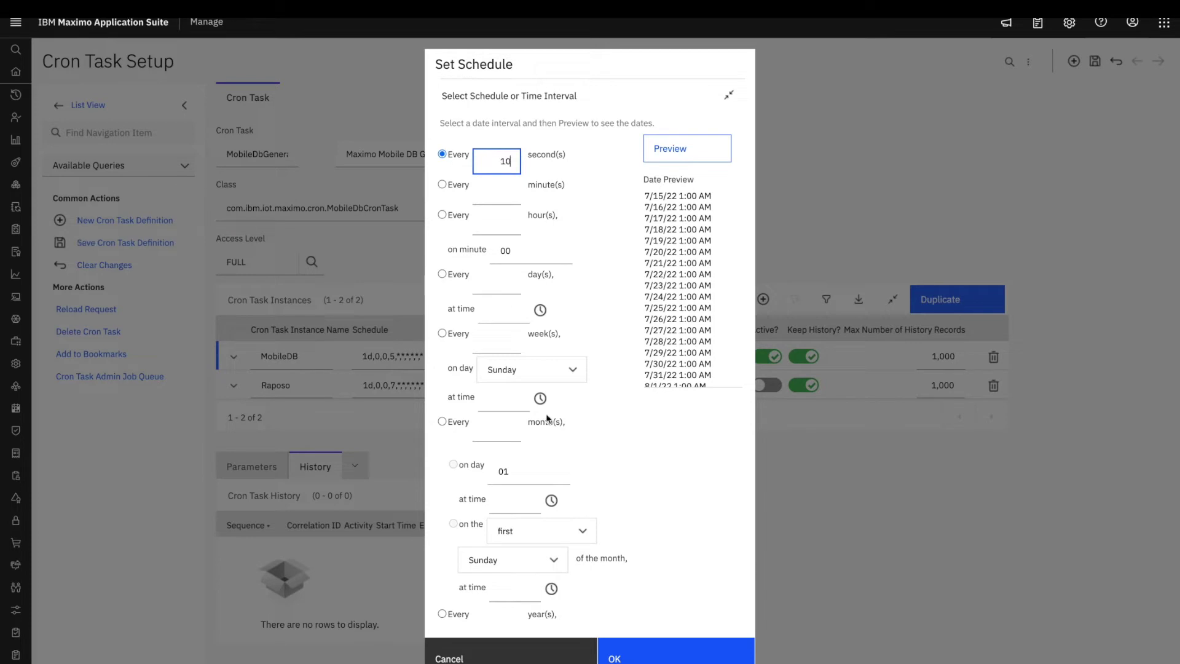
click(655, 656)
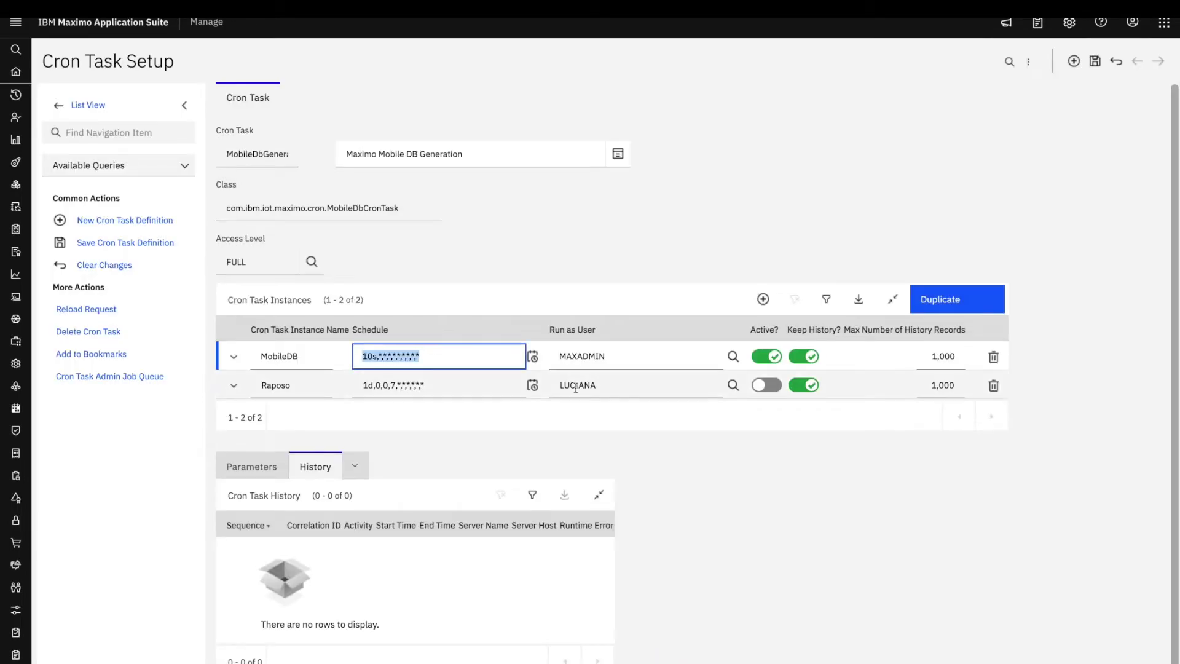
Step: Save the cron task and reload the MobileDB instance
click(92, 242)
click(86, 309)
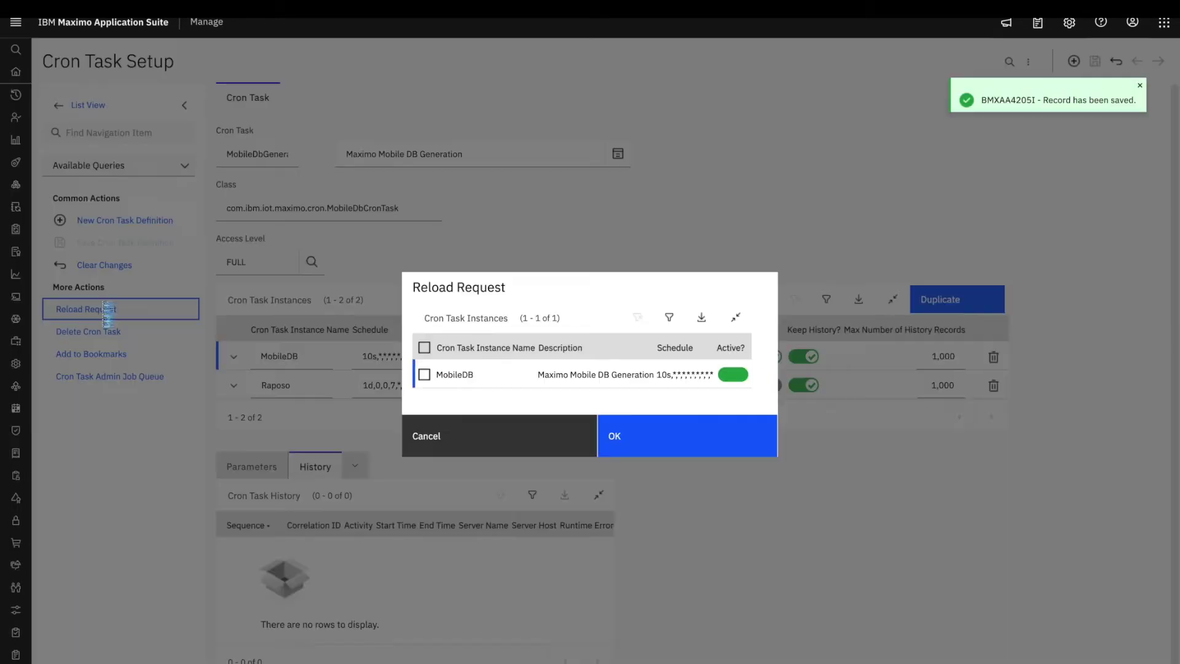
click(424, 374)
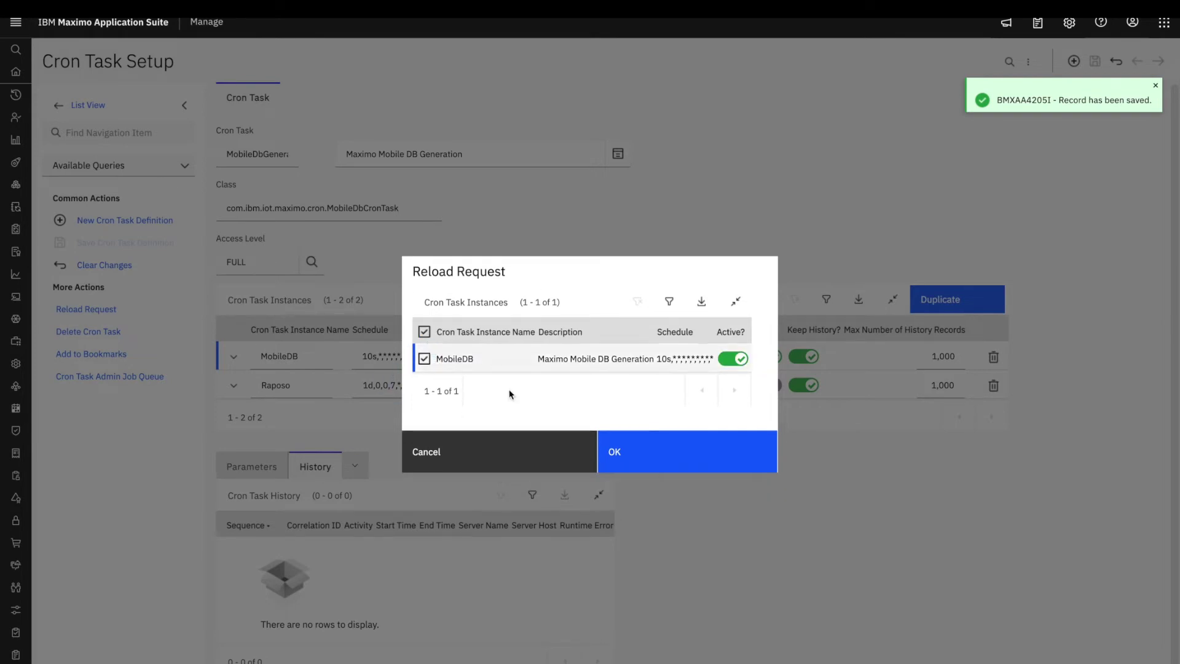
click(716, 472)
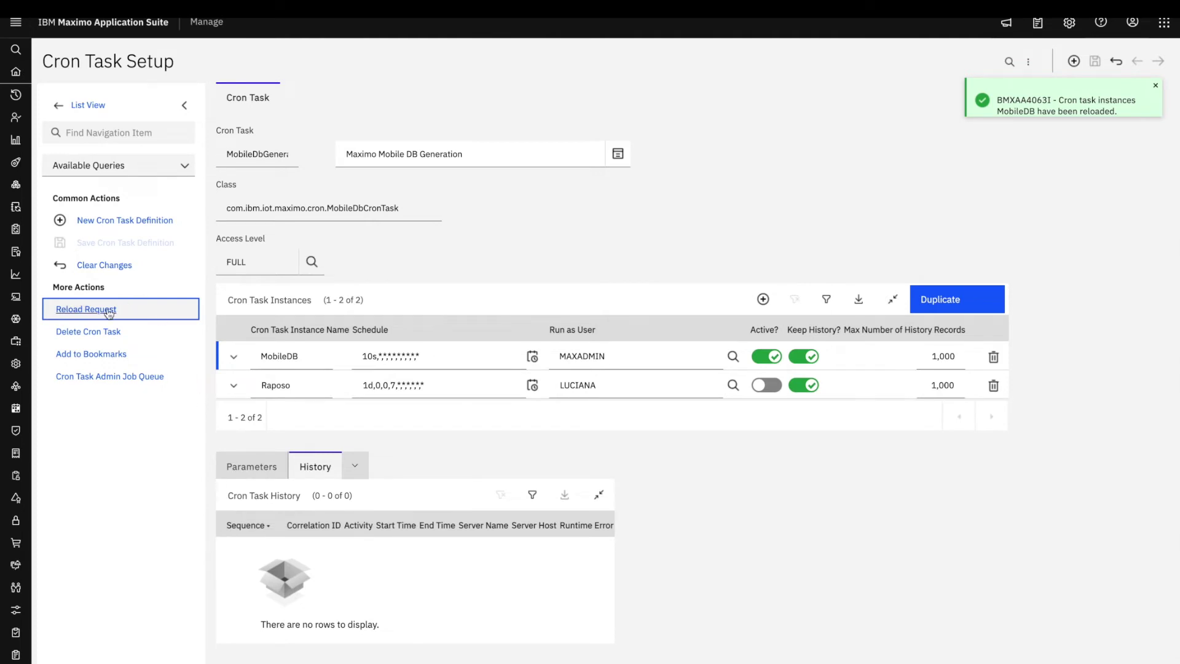
Step: Return to the cron task list, reopen MobileDbGeneration and view its run history
click(245, 469)
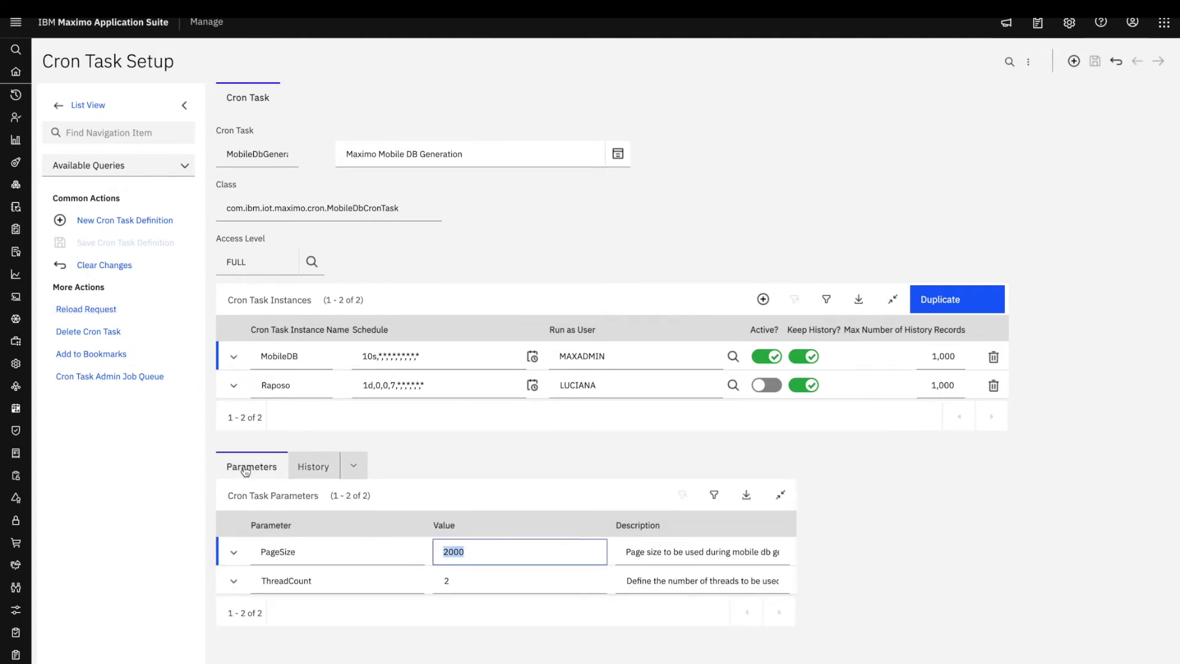
click(88, 105)
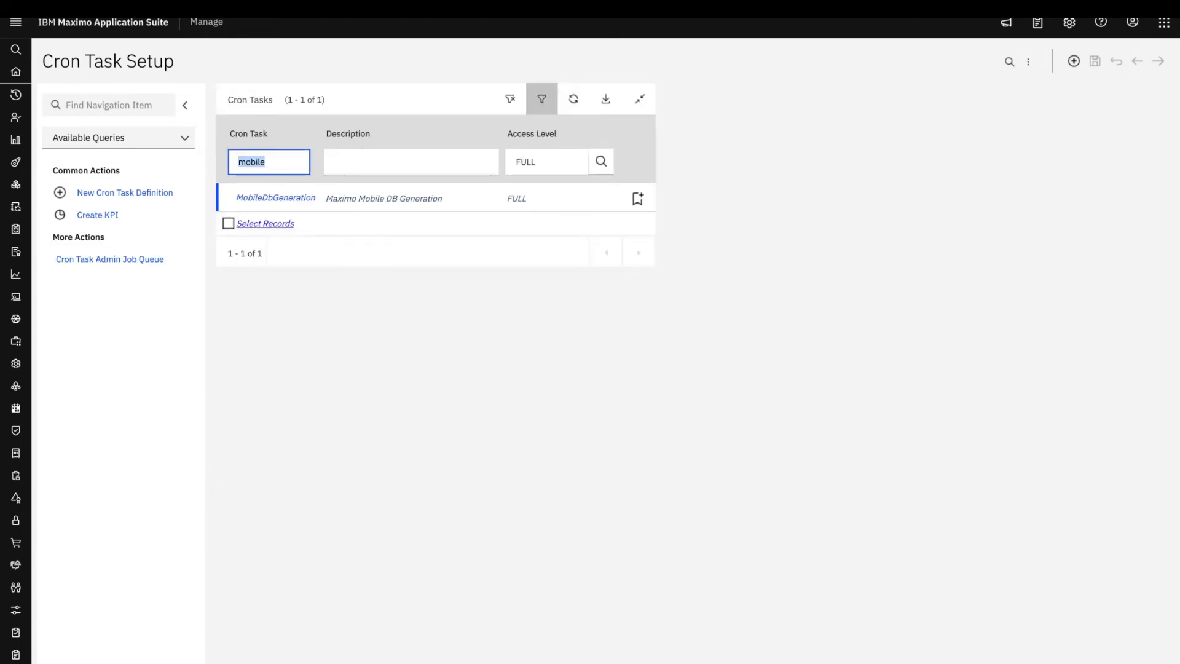
click(295, 198)
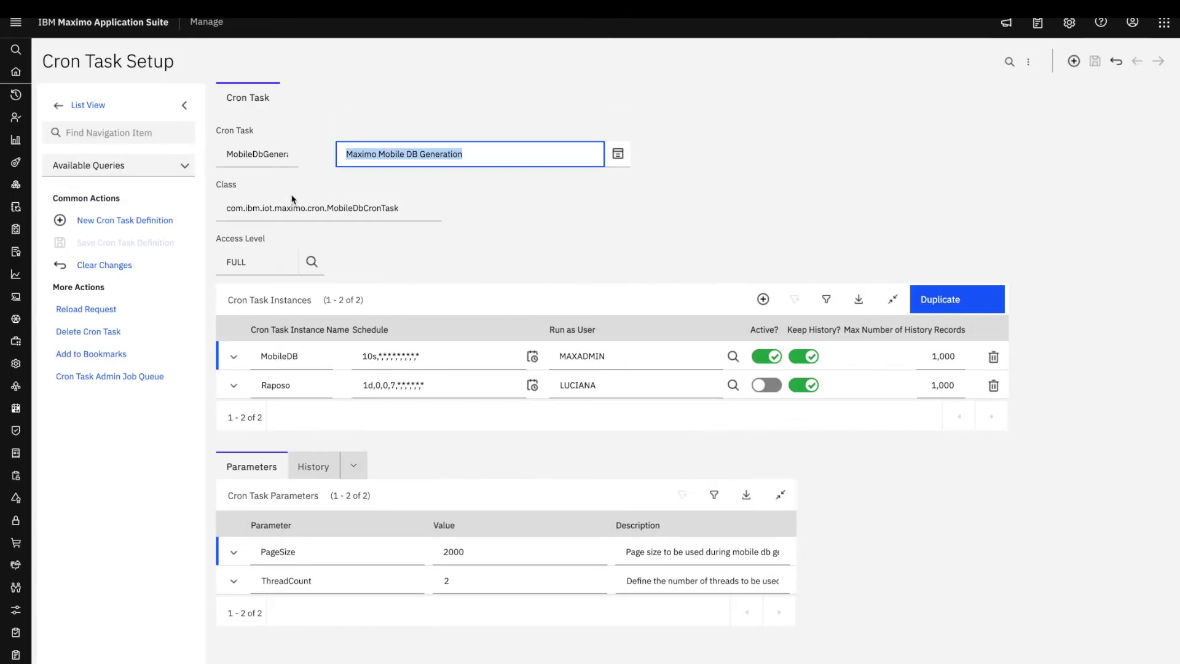
click(318, 365)
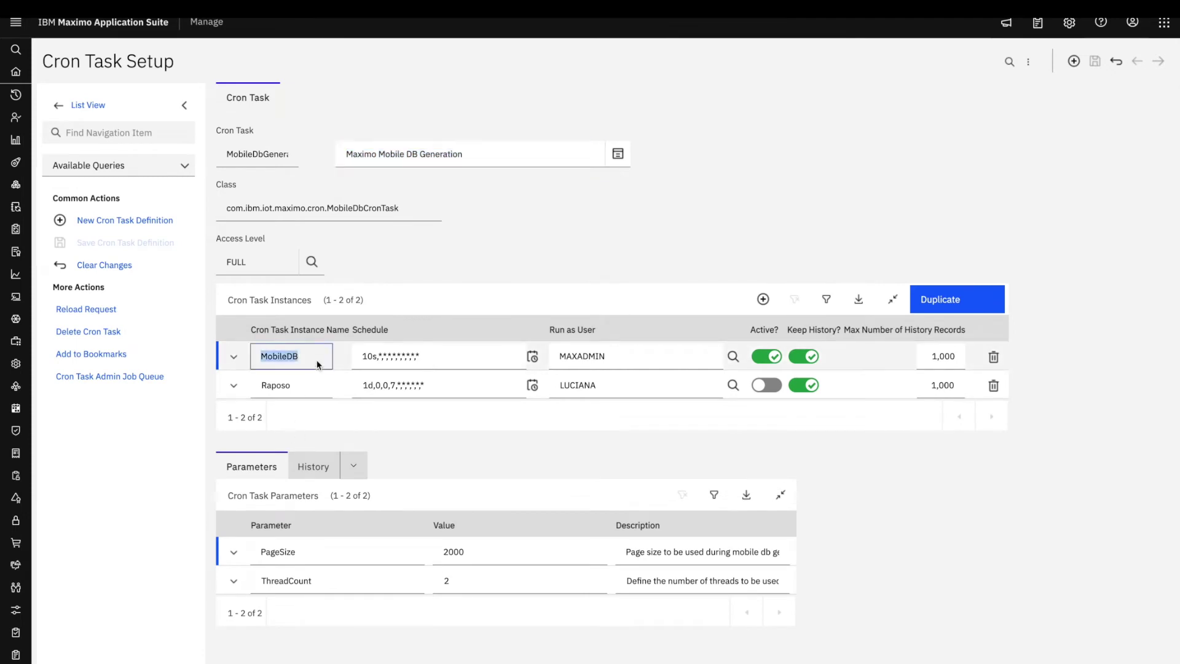
click(316, 466)
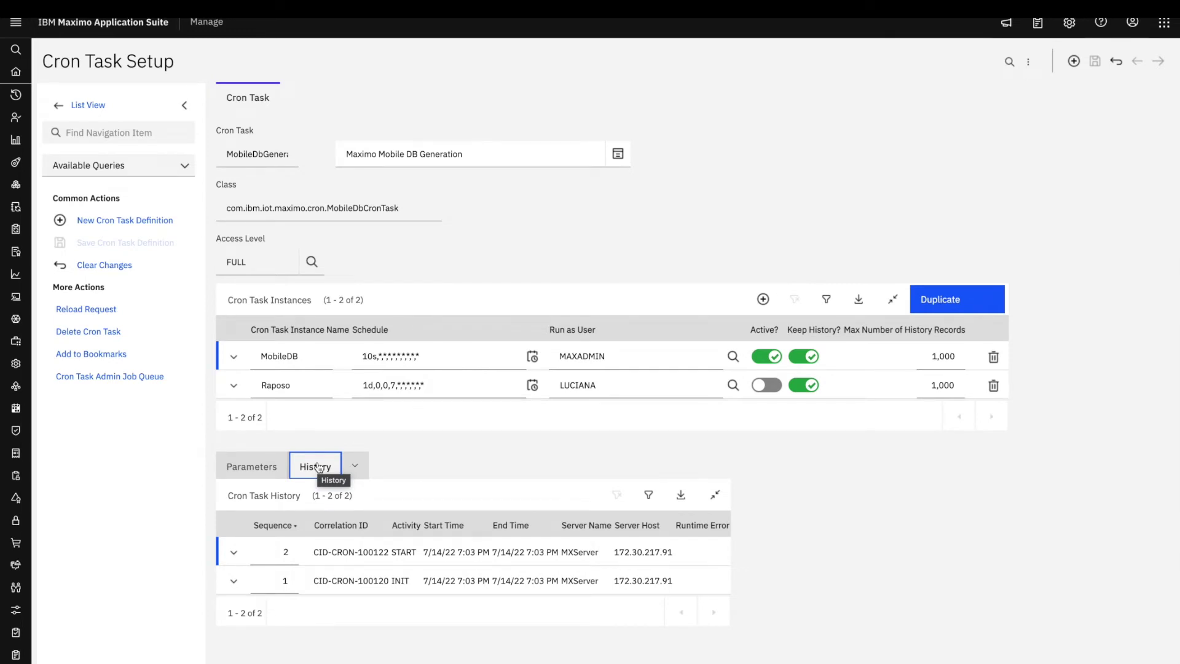
Step: Reopen MobileDbGeneration to refresh history showing INIT, START, STOP, START, then open MobileDB's schedule
click(88, 105)
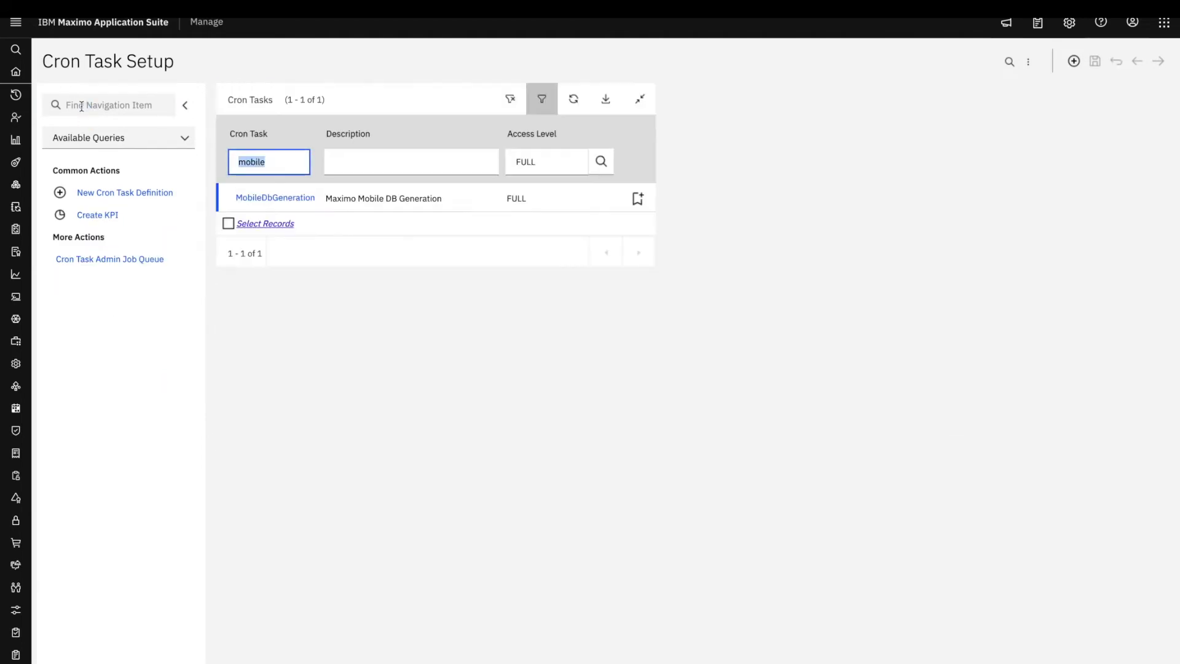
click(272, 198)
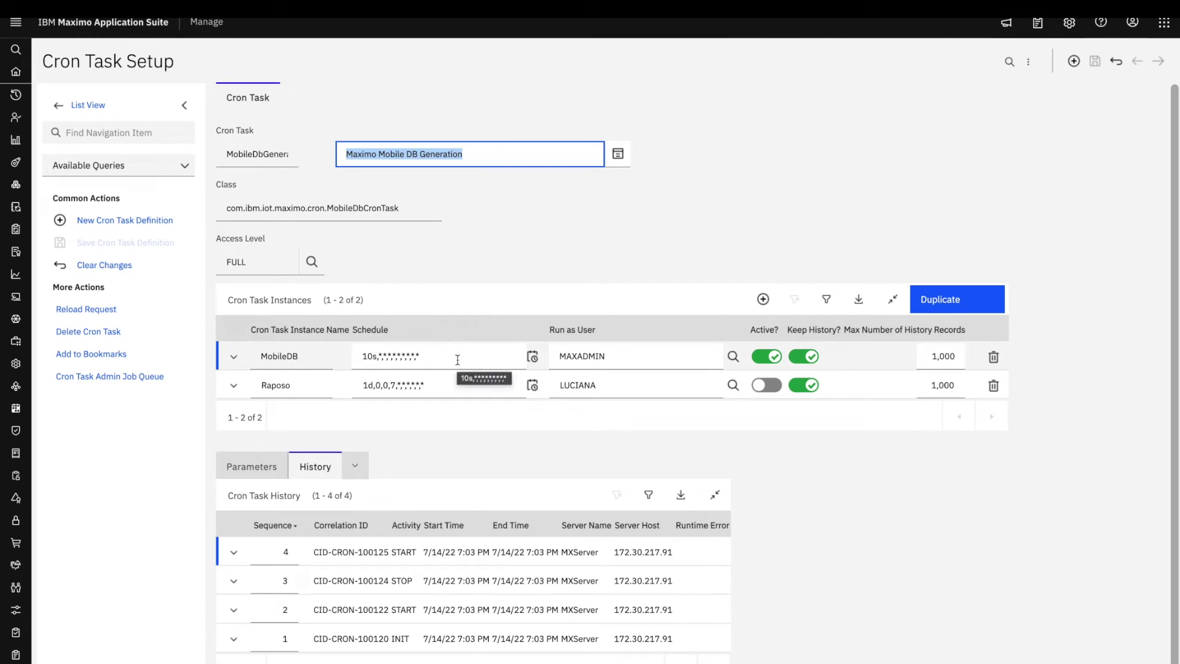
click(533, 357)
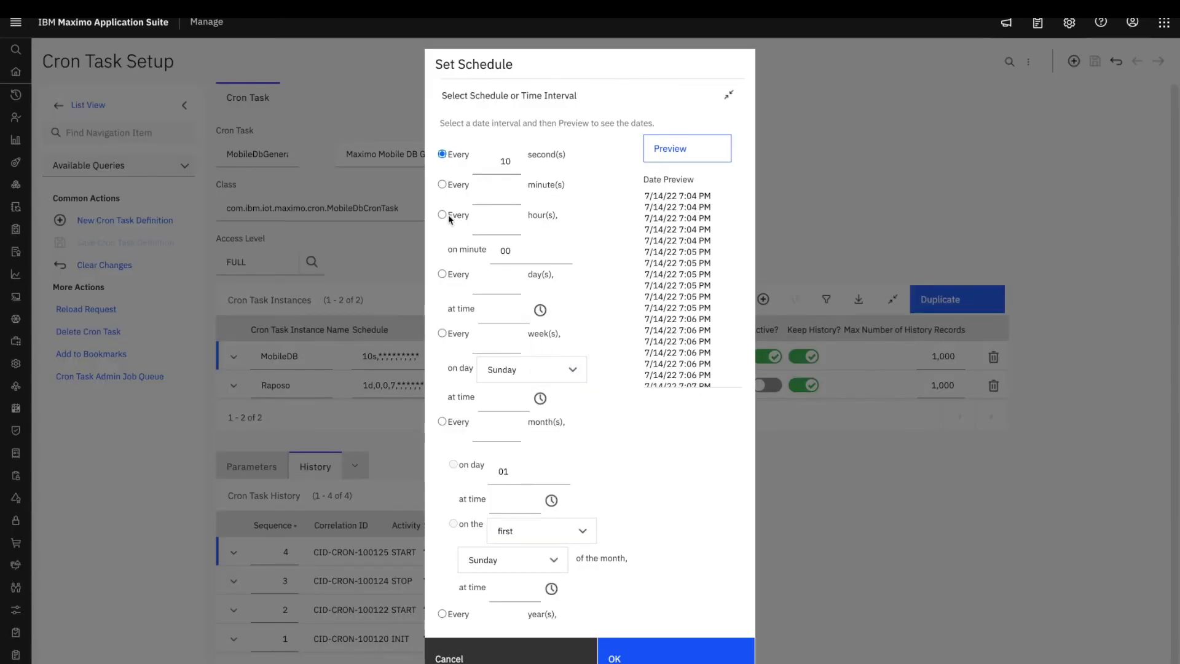
Step: Set the MobileDB schedule to every 1 day at 01:00, preview the run dates, and apply
click(443, 184)
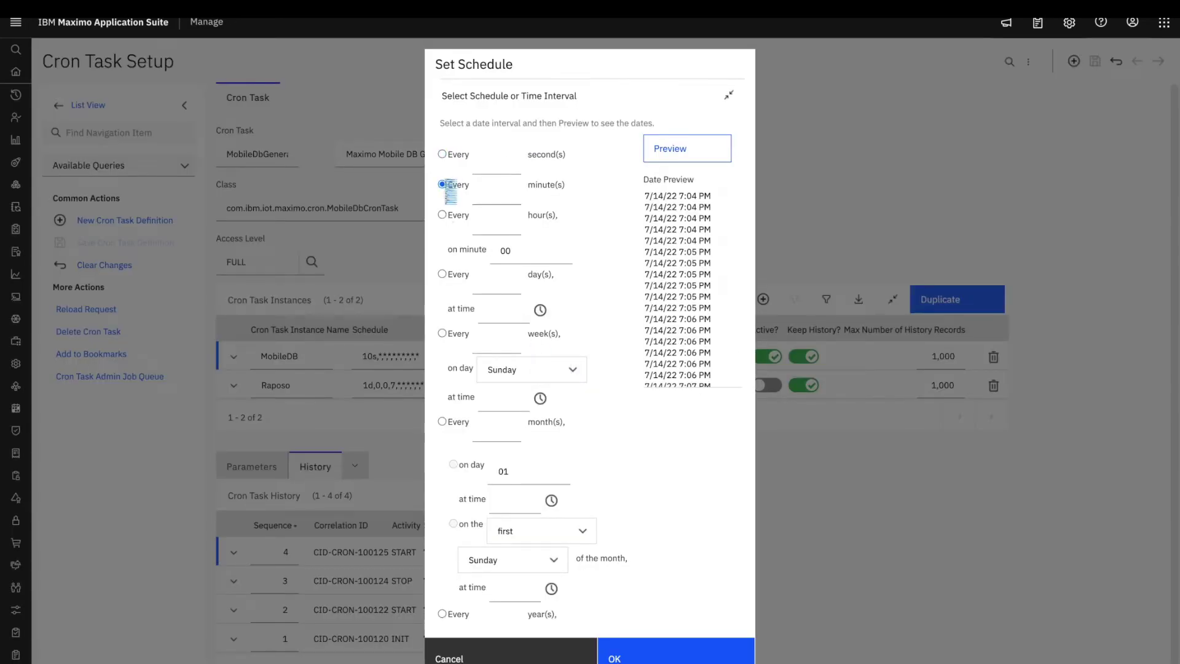
click(442, 214)
click(489, 226)
click(442, 274)
click(501, 286)
text(1)
click(497, 317)
text(01:00)
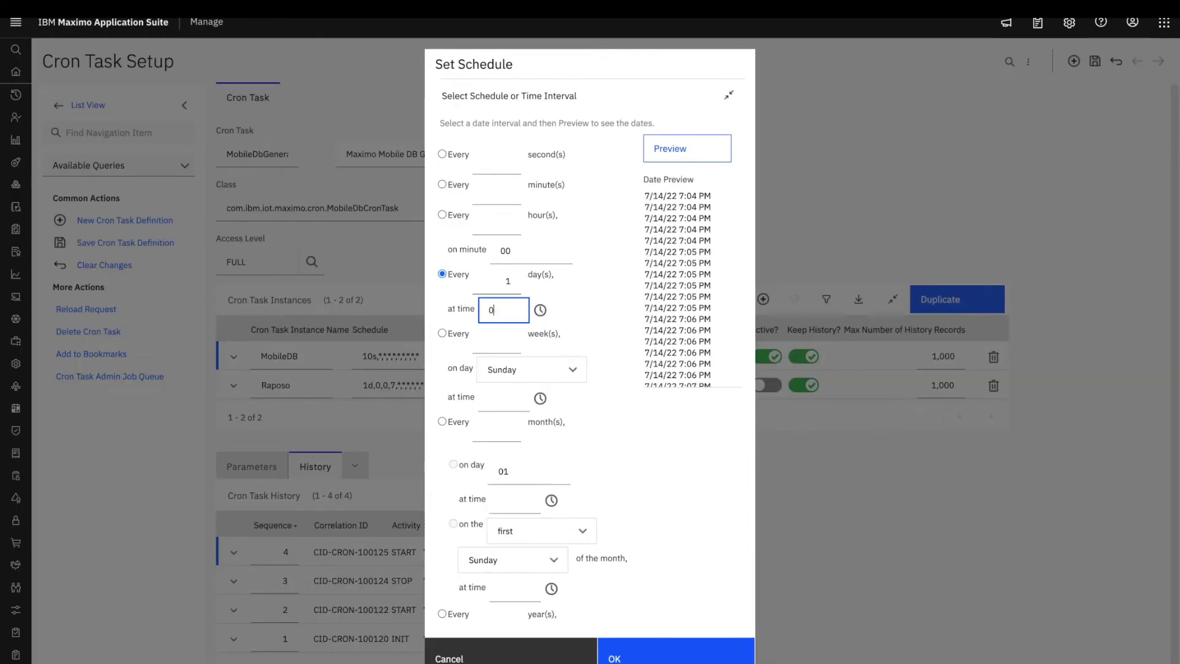
key(Tab)
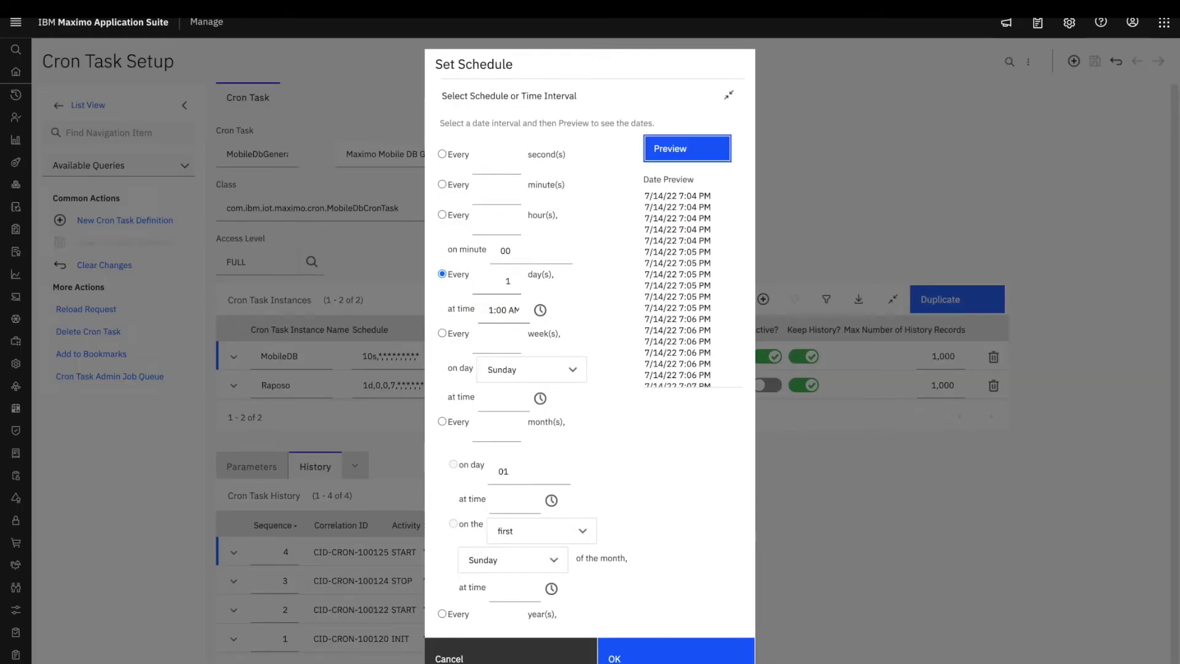
click(675, 151)
click(633, 651)
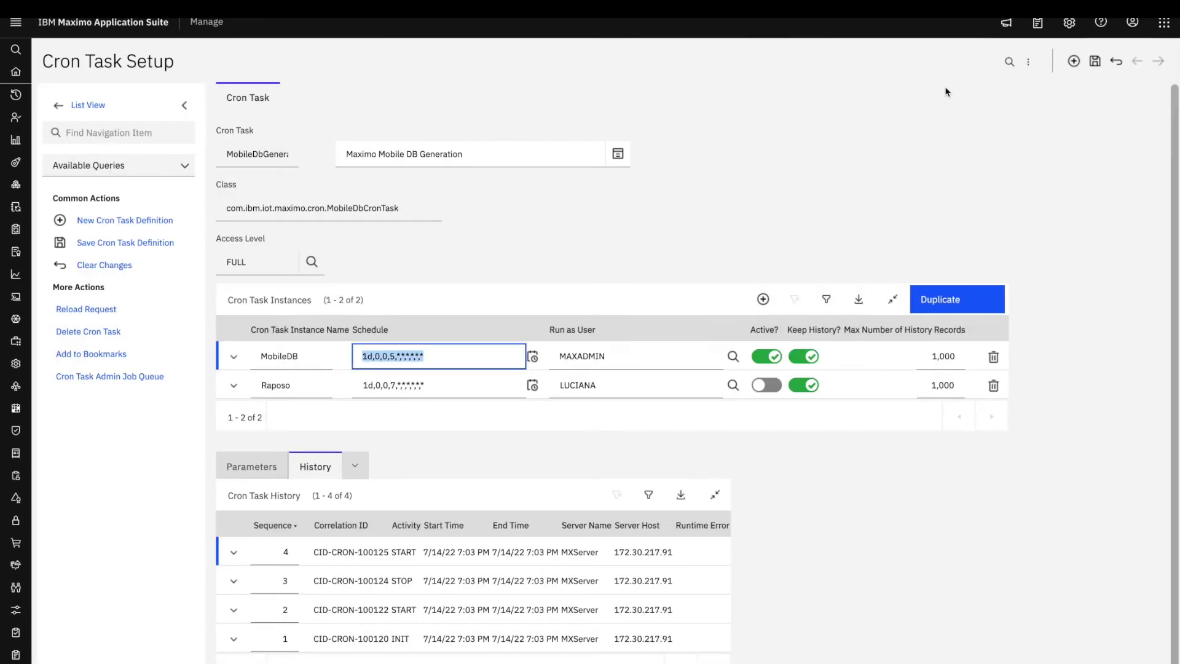
Step: Save the cron task and reload the MobileDB instance
click(1094, 61)
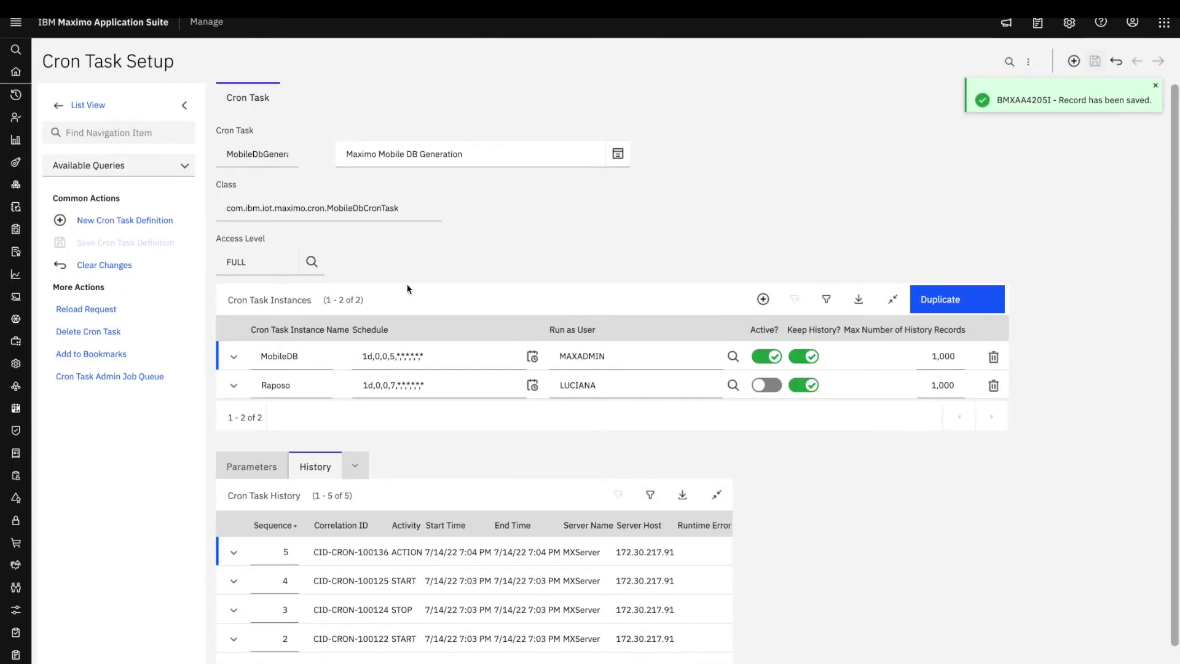
click(92, 309)
click(423, 373)
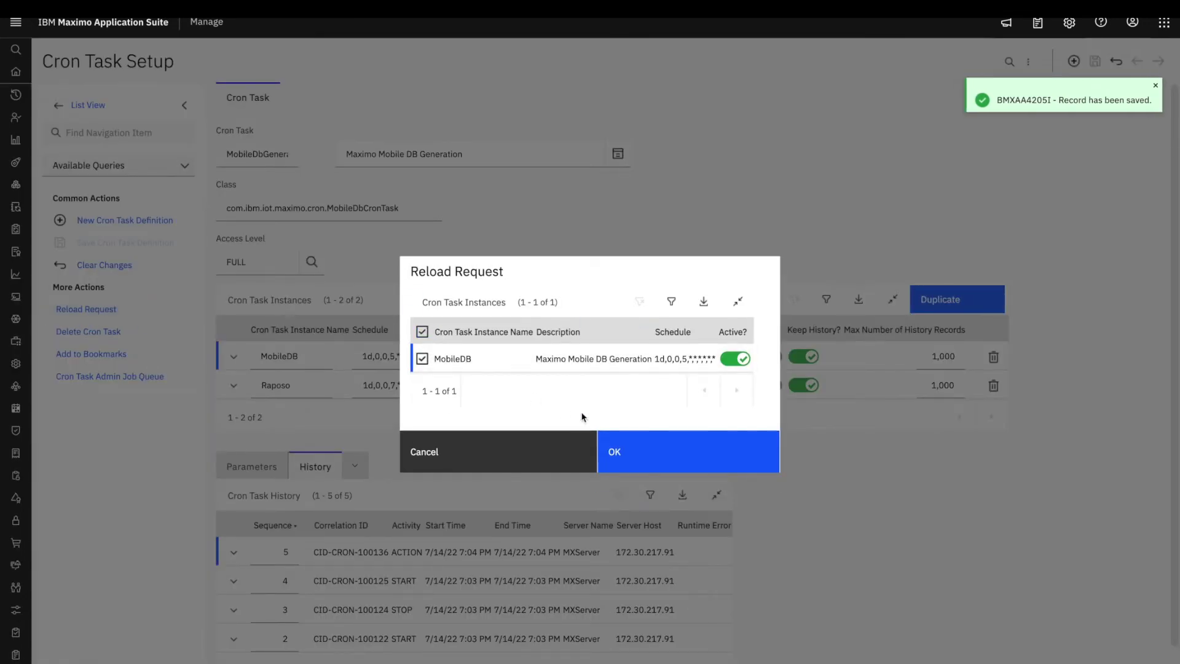
click(682, 455)
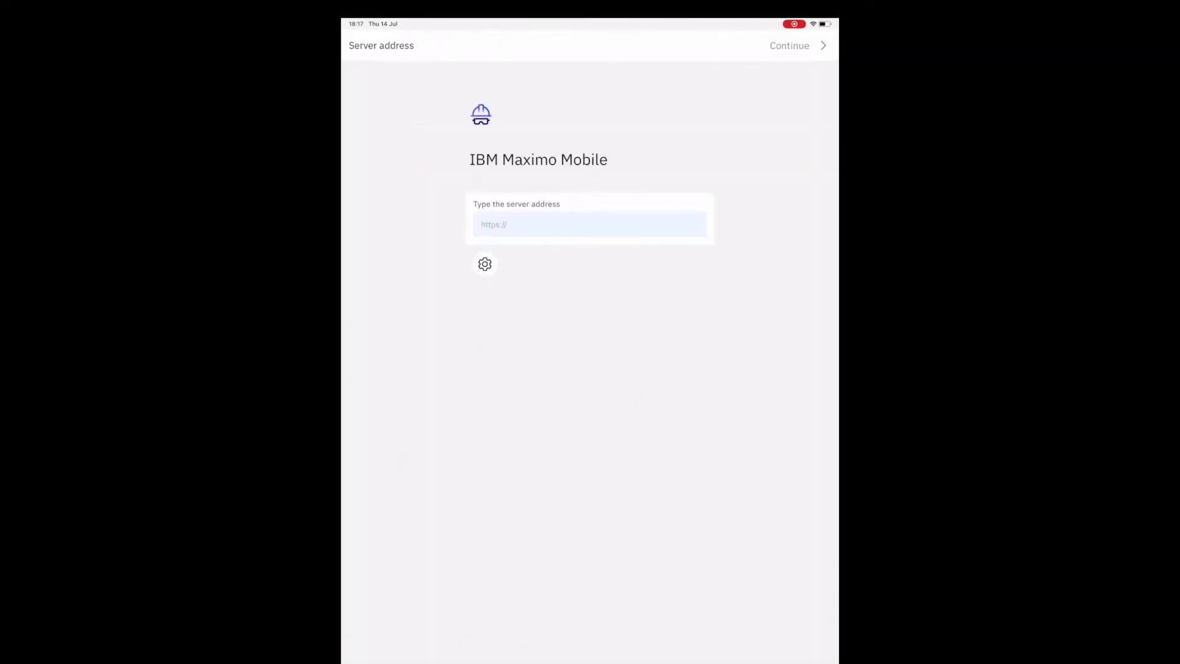
Step: Paste the Maximo server URL into the address field and continue
click(553, 225)
click(482, 223)
click(470, 201)
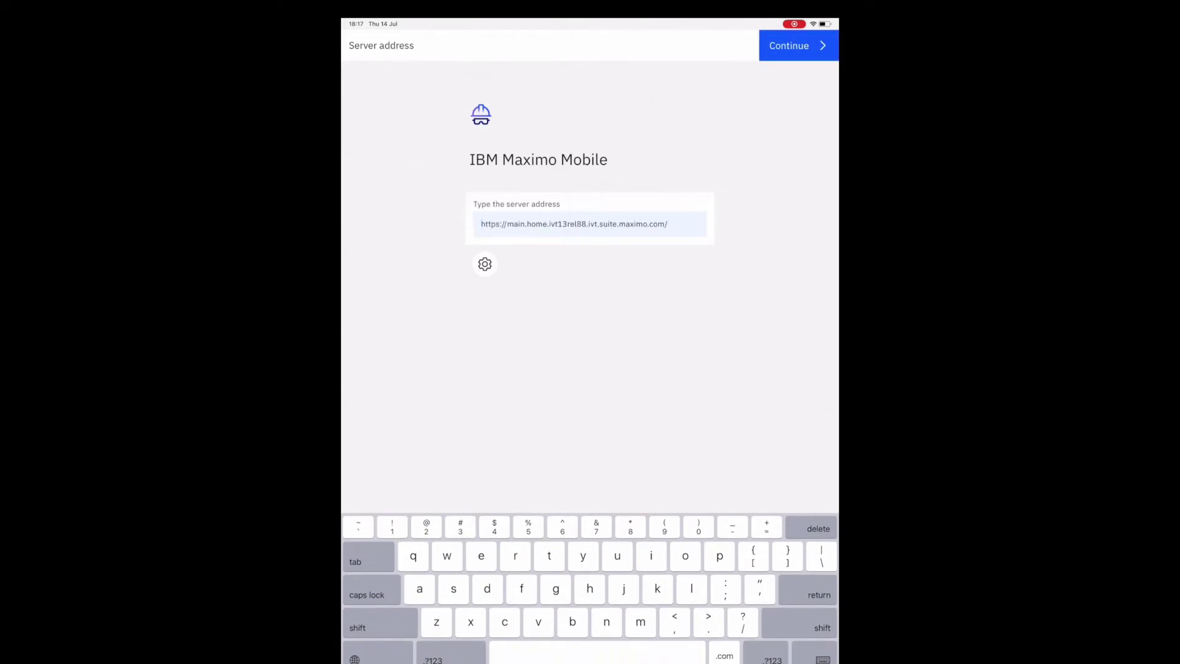
key(Return)
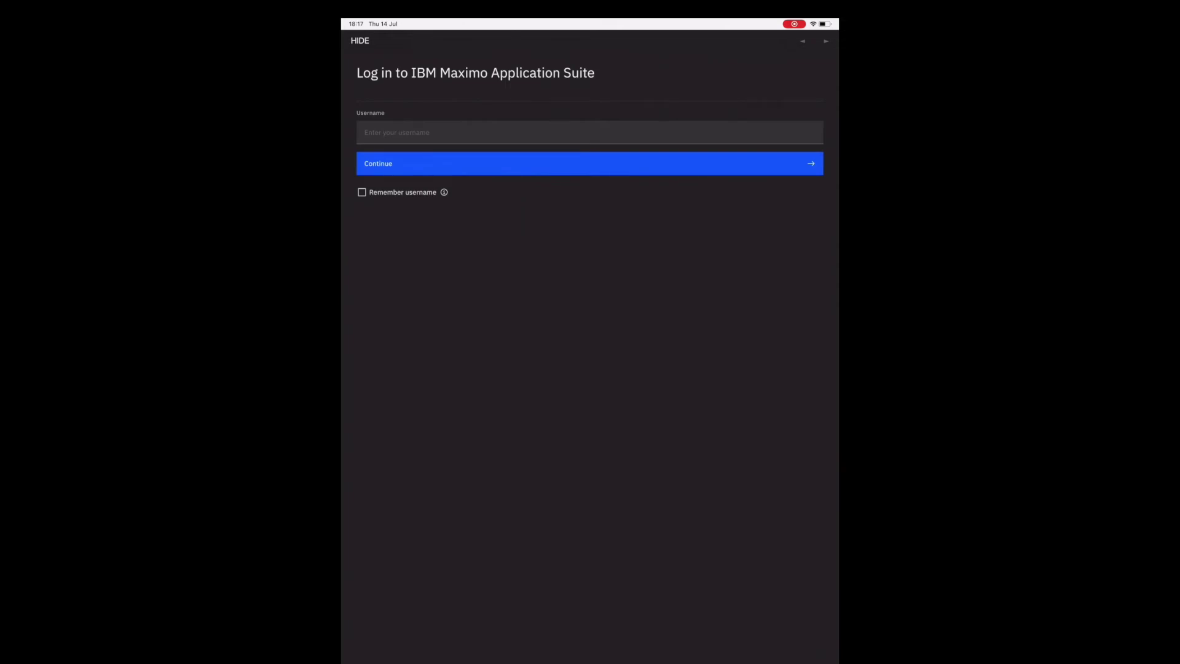
Step: Log in with the admin username remembered, then skip the biometric login notice
click(589, 132)
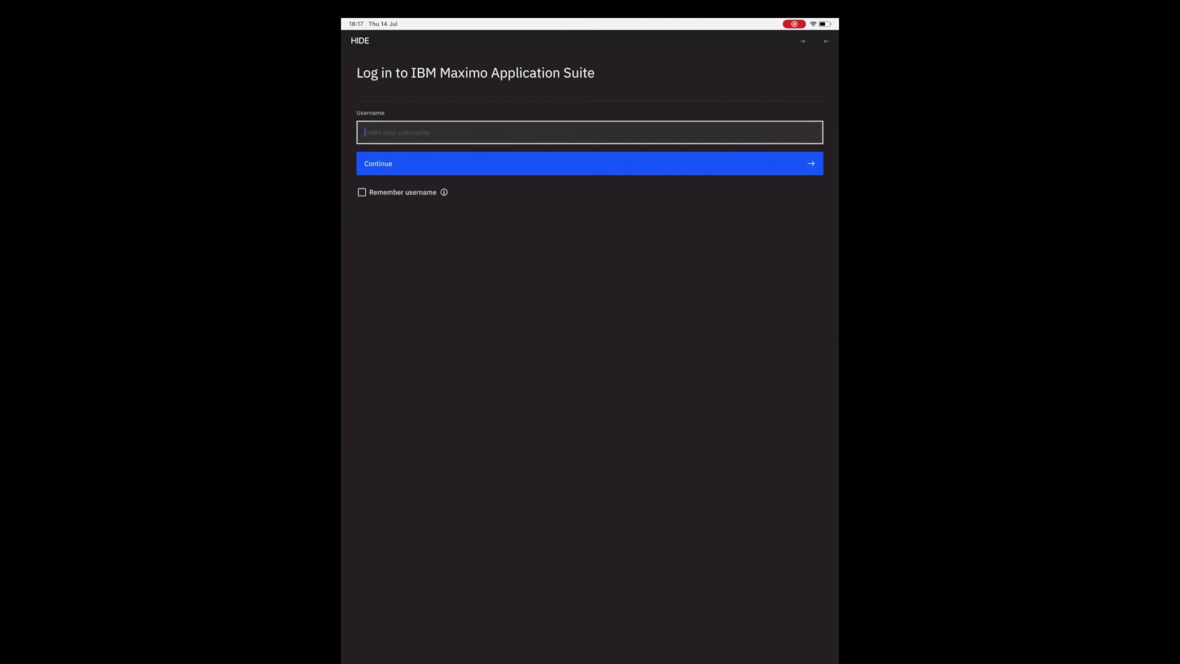
text(maxadmin)
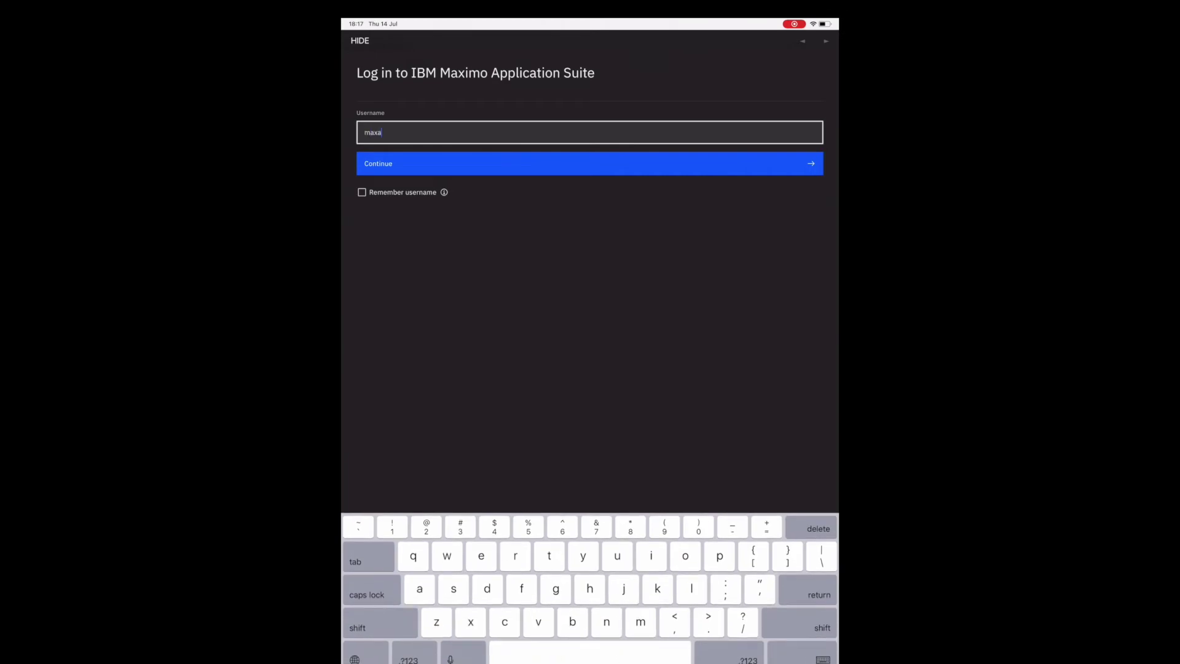
click(362, 192)
click(589, 163)
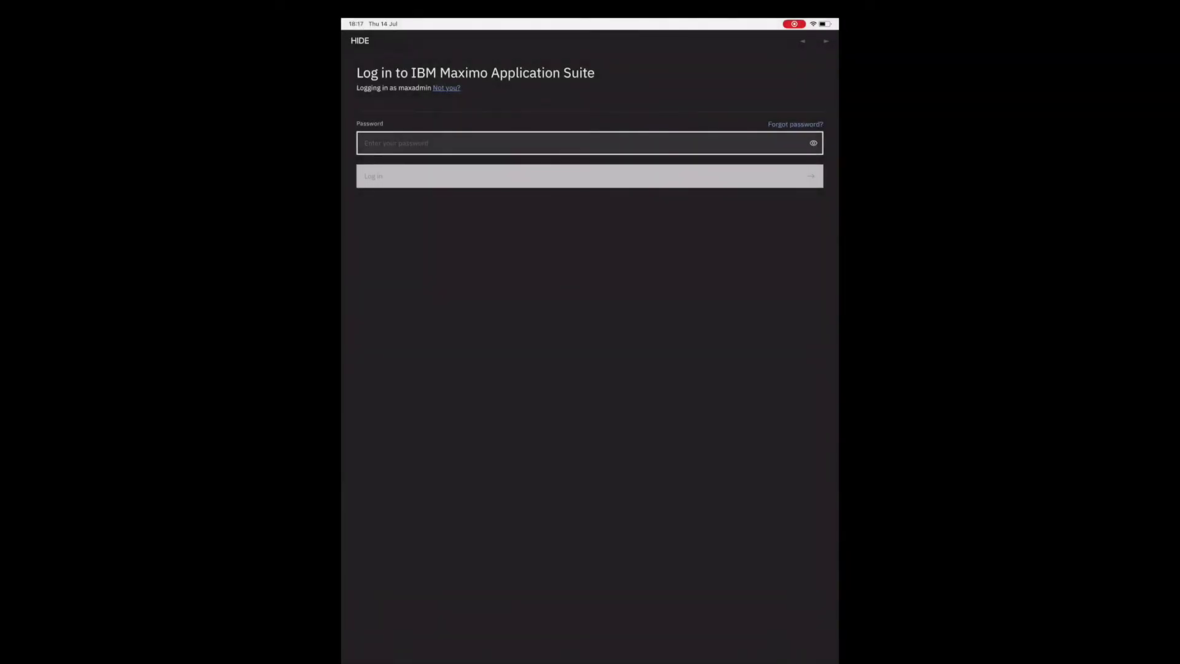
key(Return)
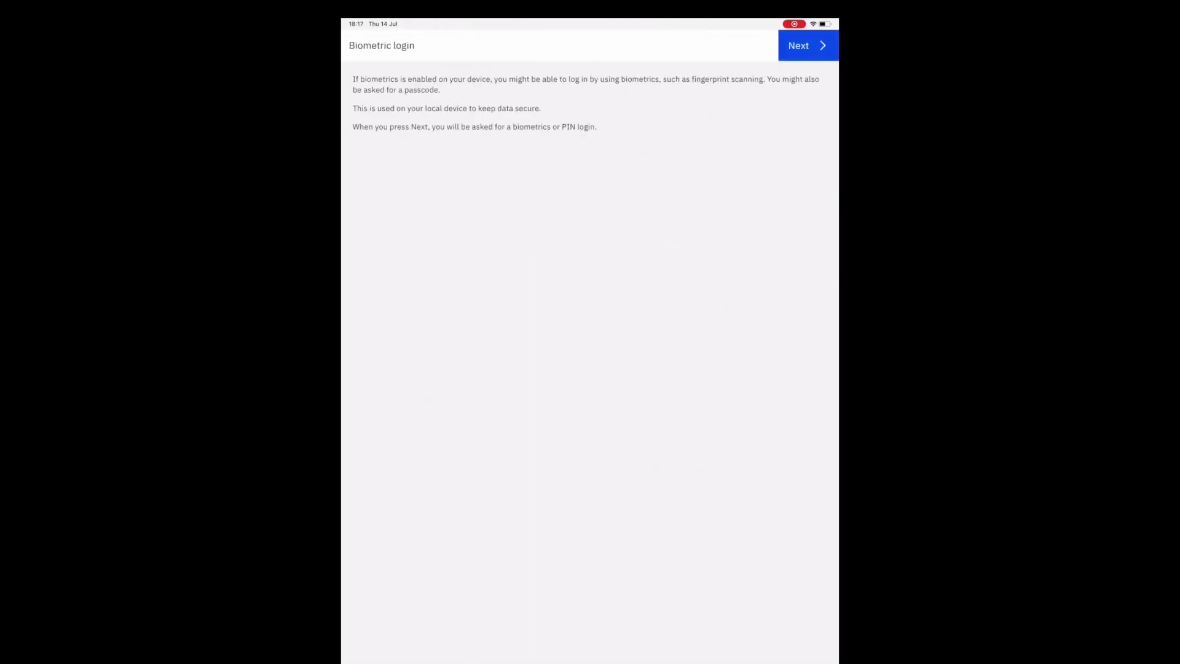
key(Return)
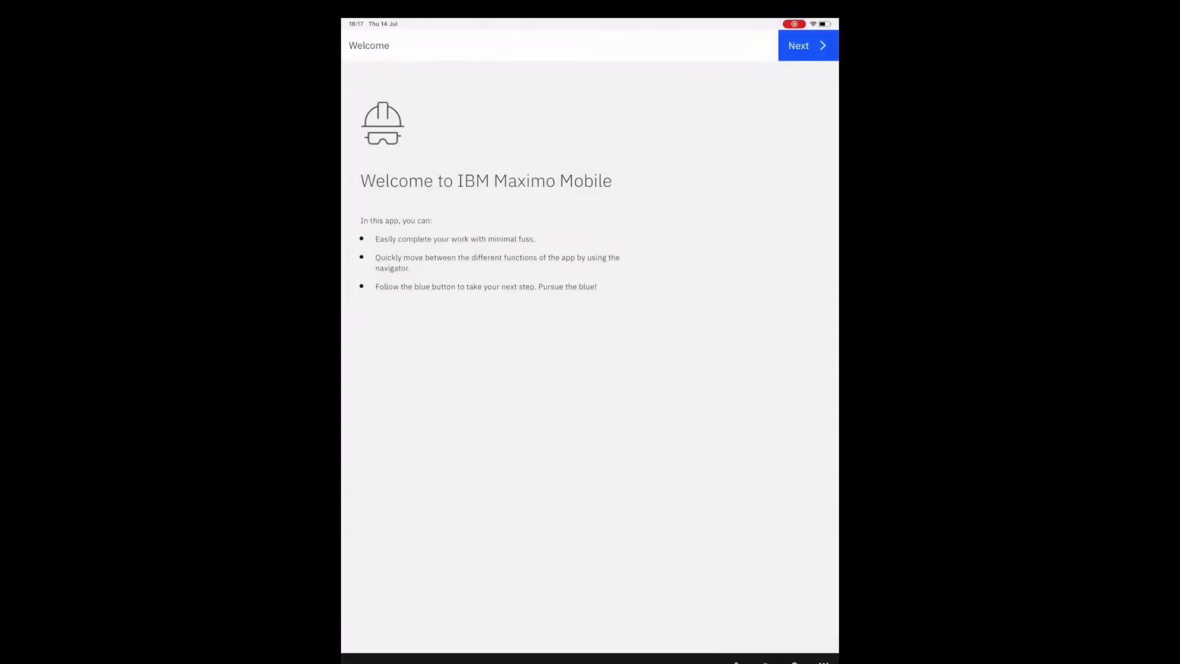
Step: Move past the welcome page of the introduction
click(807, 46)
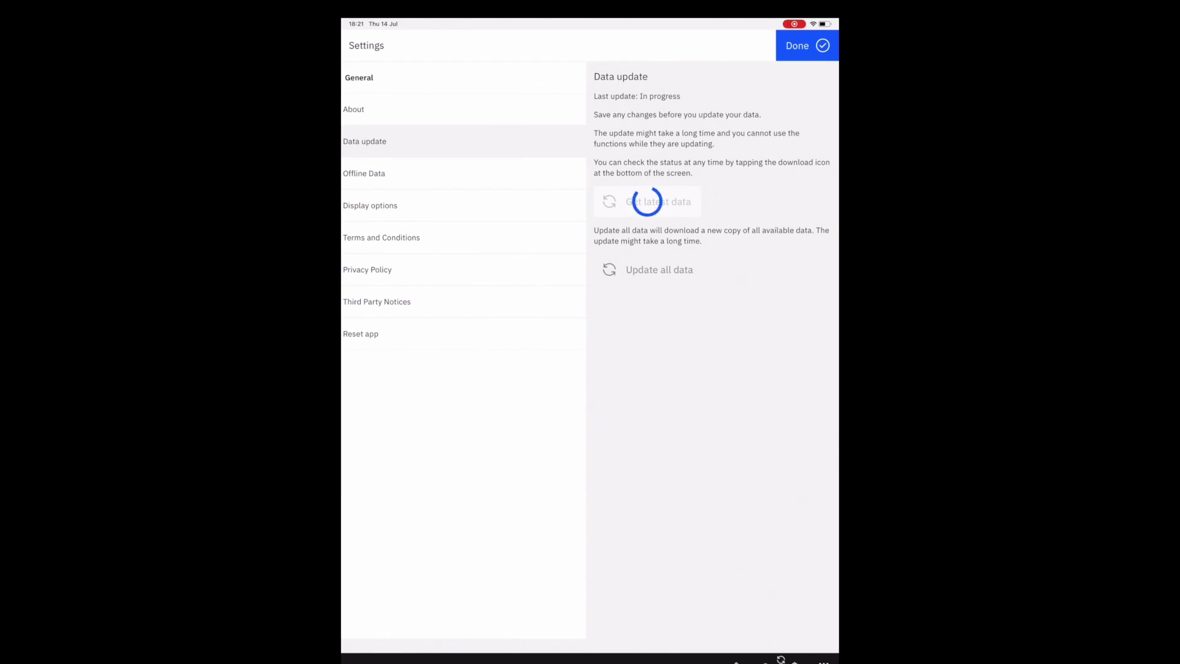
Step: Check the version under Display options > About, close Settings, and open My Schedule
click(370, 205)
click(353, 109)
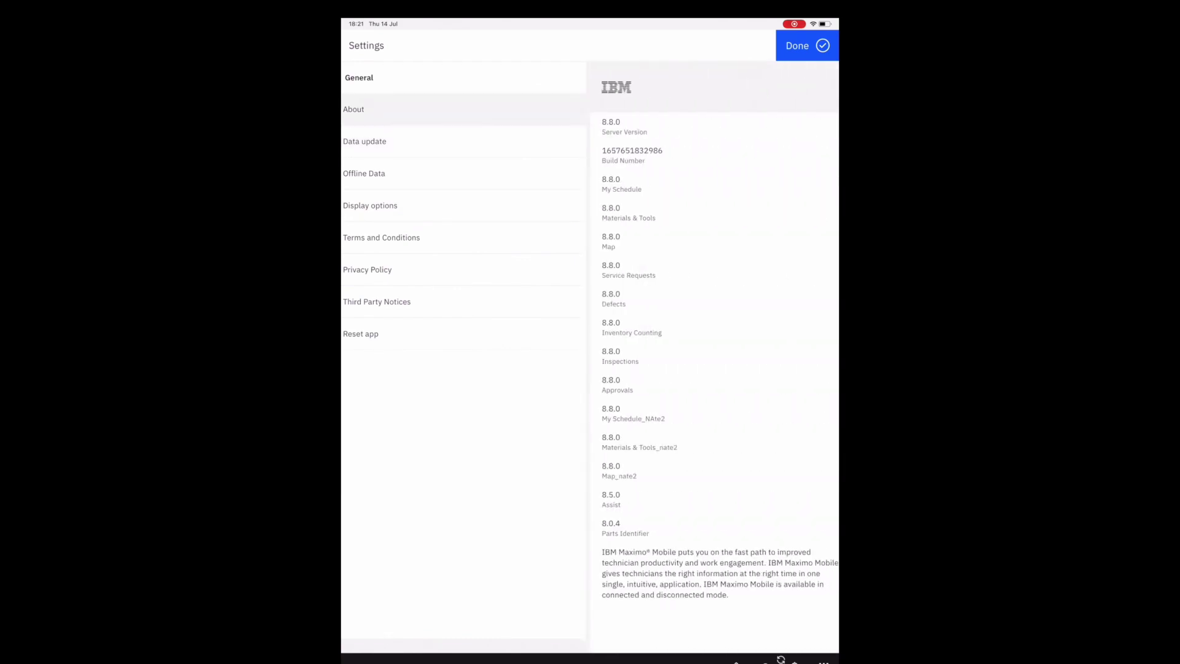
click(807, 46)
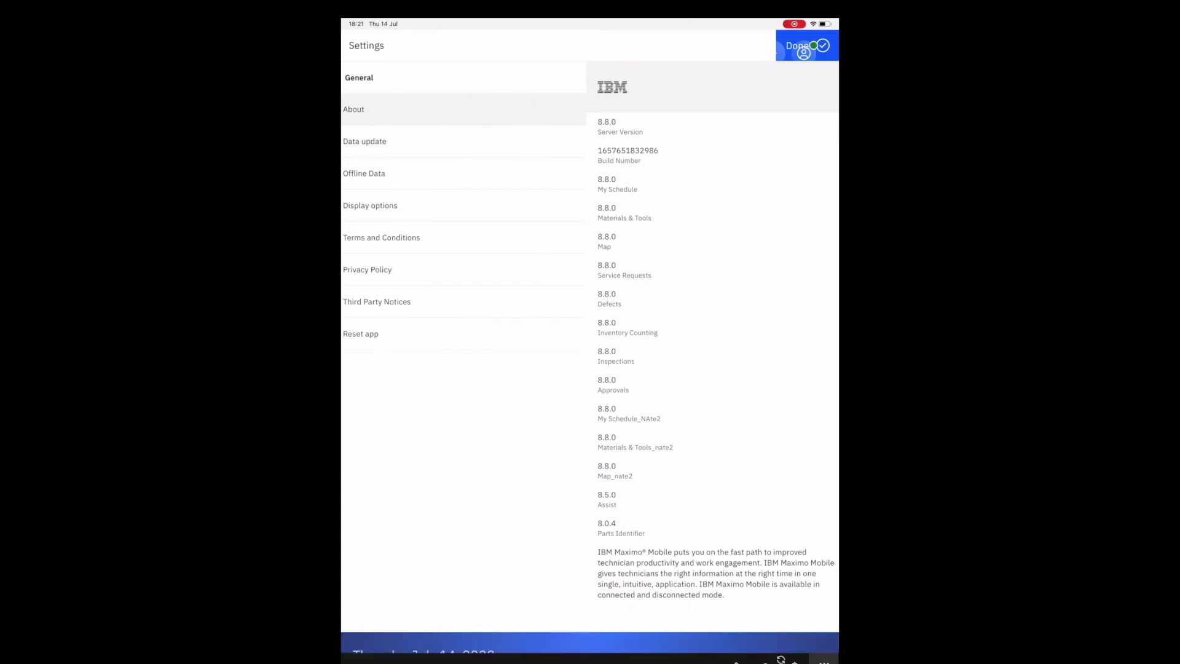
click(409, 140)
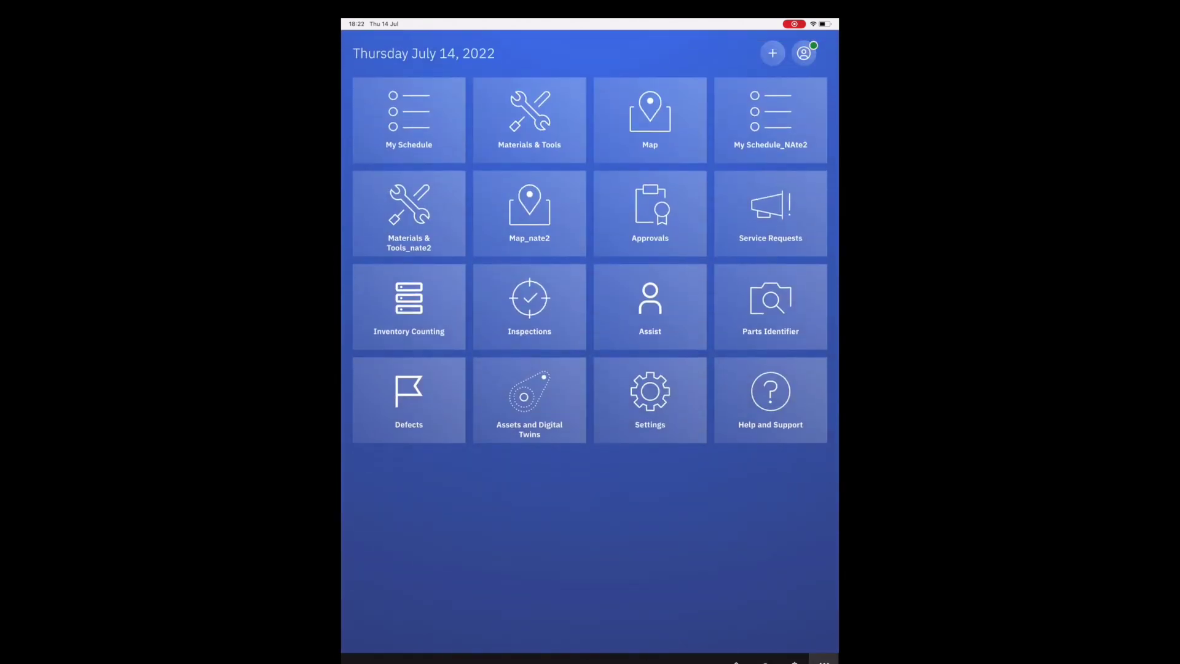
Step: Turn on Airplane Mode in Control Center to take the tablet offline
drag(817, 21, 817, 184)
click(674, 90)
click(491, 369)
click(792, 222)
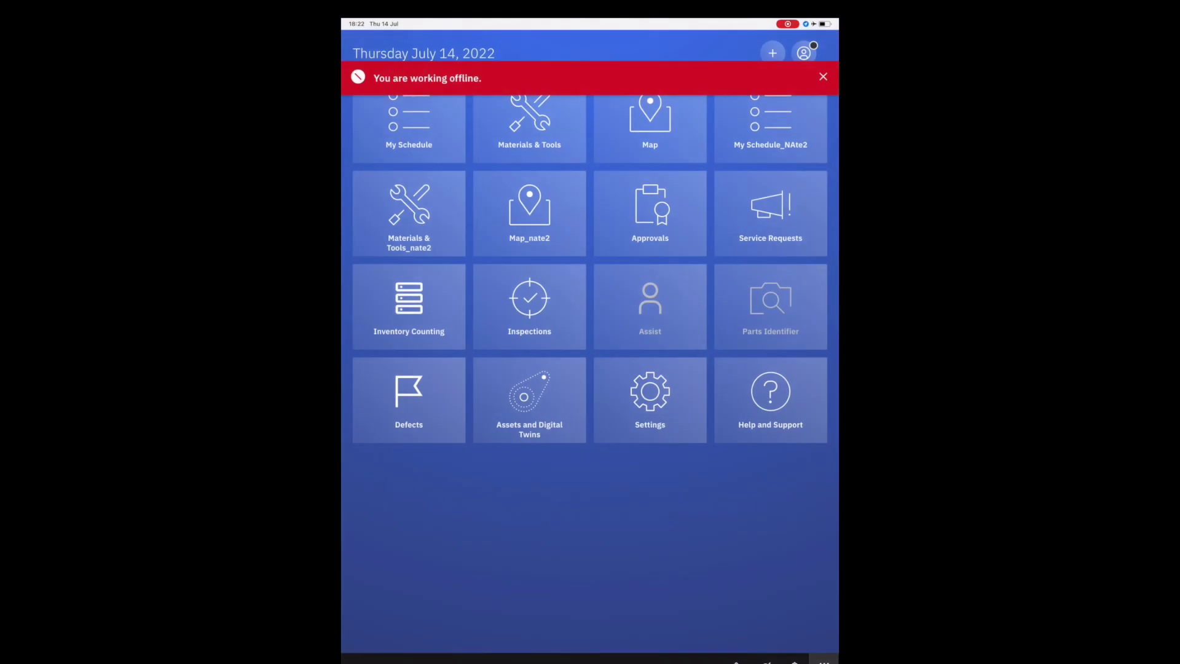
Step: In My Schedule, find and open the Centrifugal Pump oil change work order
click(408, 129)
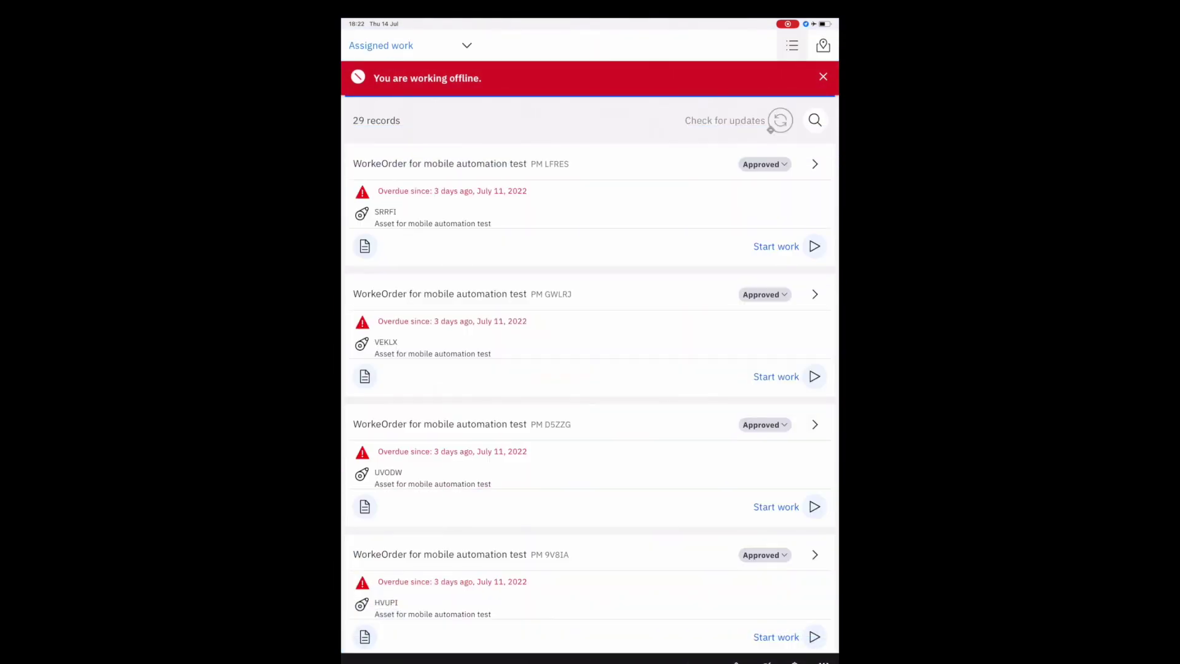
scroll(590, 368, down, 6)
scroll(590, 212, down, 8)
scroll(590, 368, down, 8)
scroll(590, 368, down, 10)
scroll(590, 344, up, 8)
scroll(590, 344, up, 10)
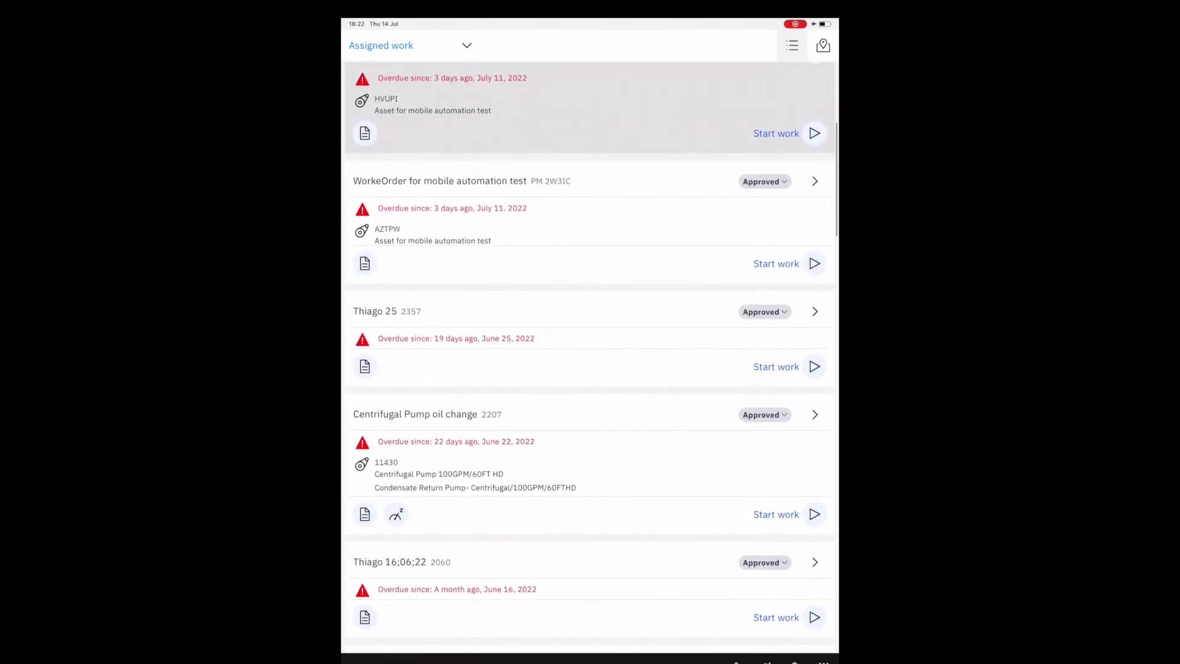
click(814, 431)
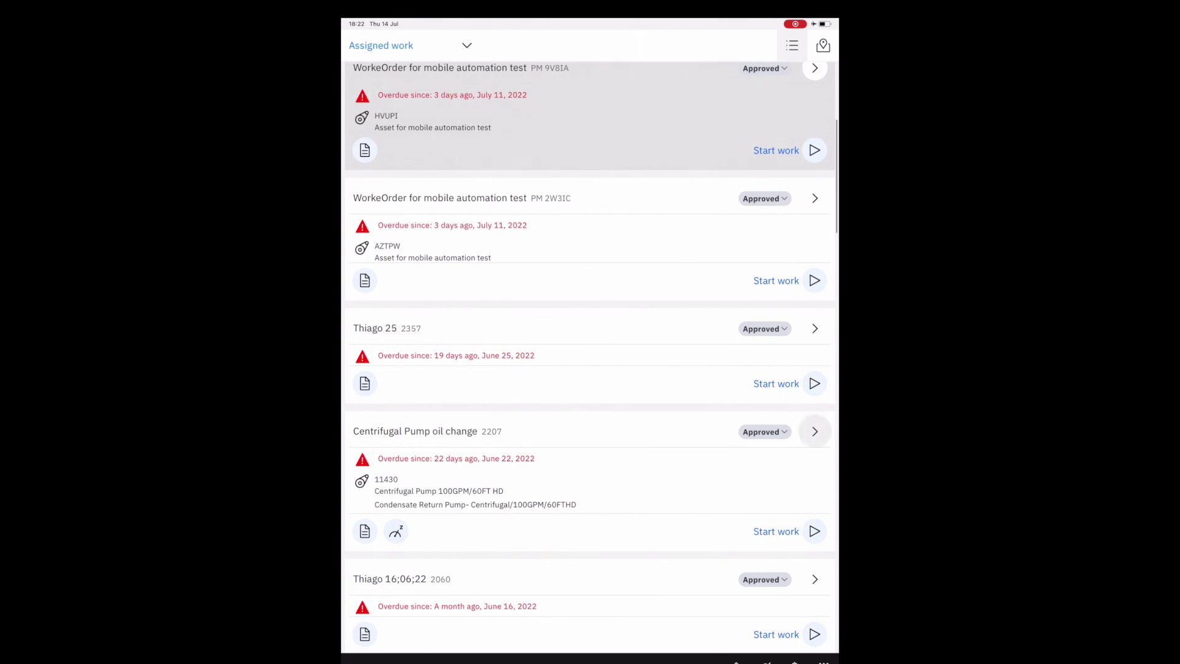
Step: Read through the work order's Manual attachment, close it, and return home
click(406, 458)
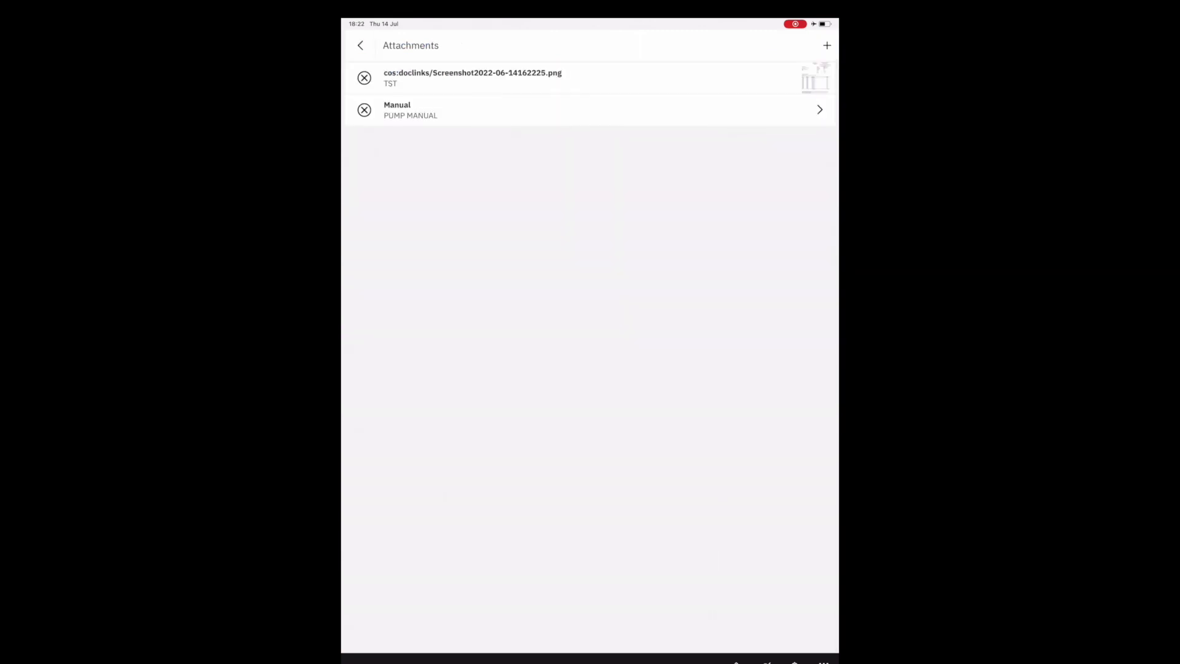
click(411, 110)
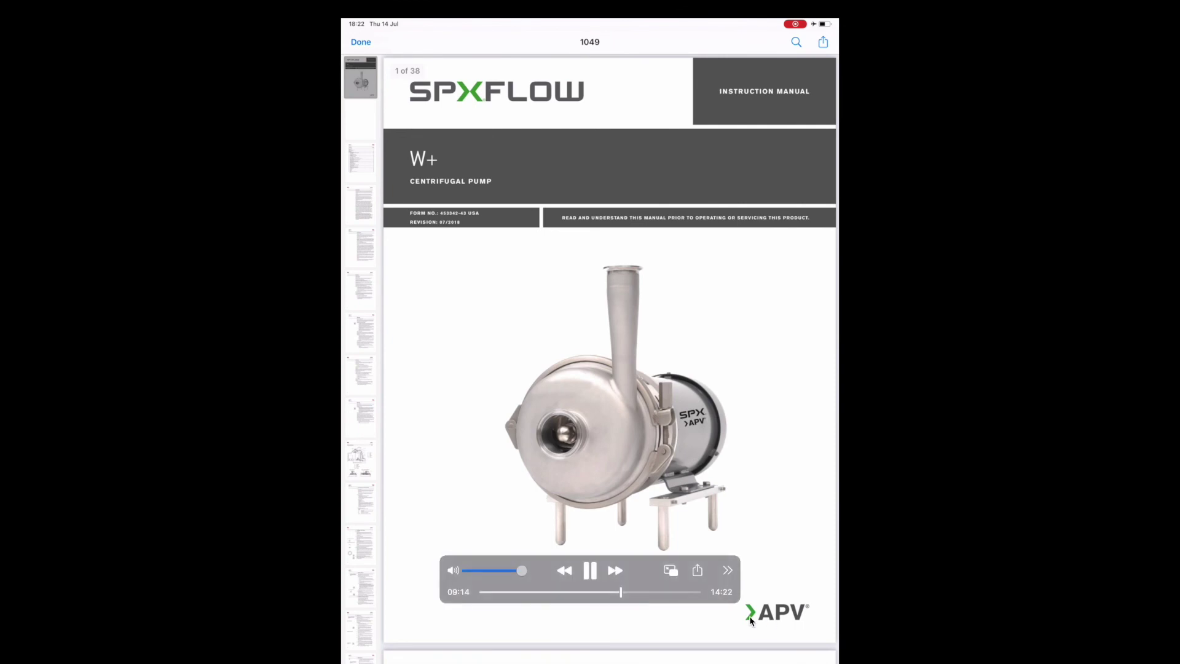
scroll(609, 344, down, 1)
scroll(609, 344, down, 20)
scroll(608, 344, down, 10)
click(361, 41)
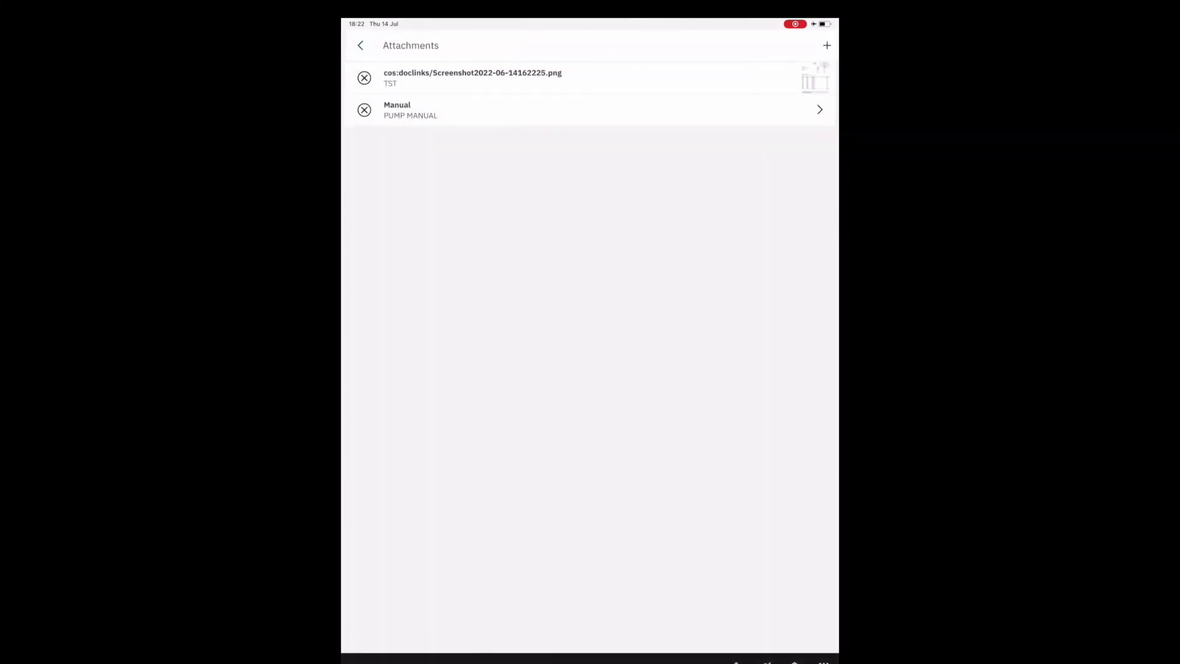
click(823, 660)
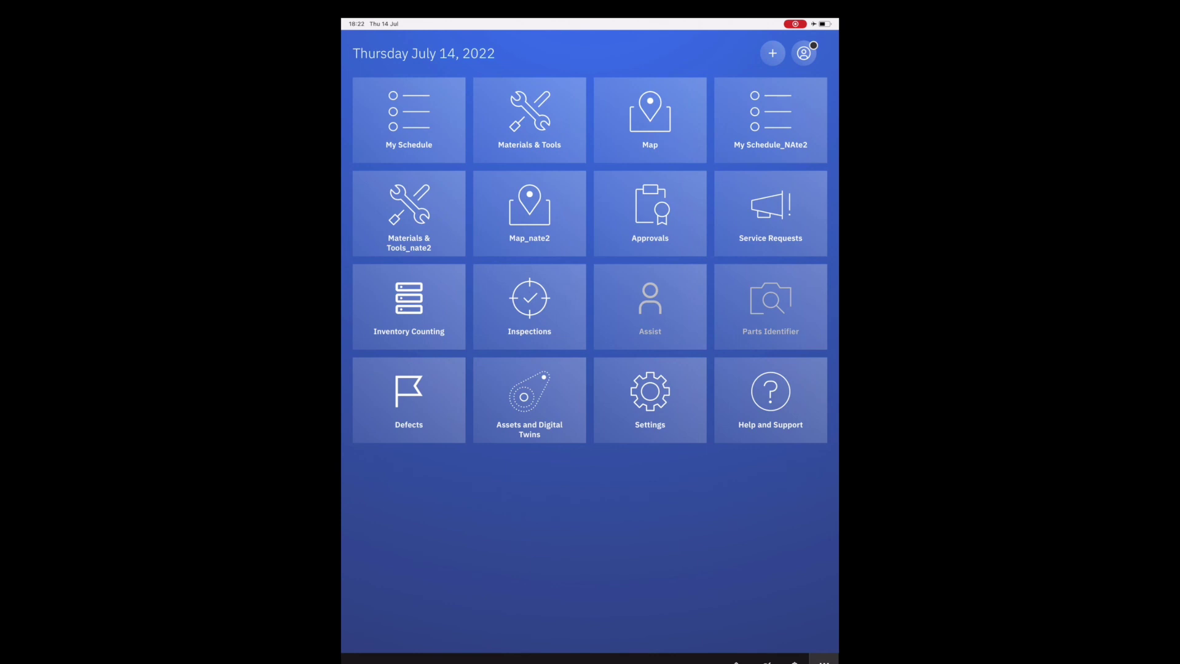
Step: Open the FORMBX inspection for asset VEKLX from Inspections, then view queued data updates
click(529, 301)
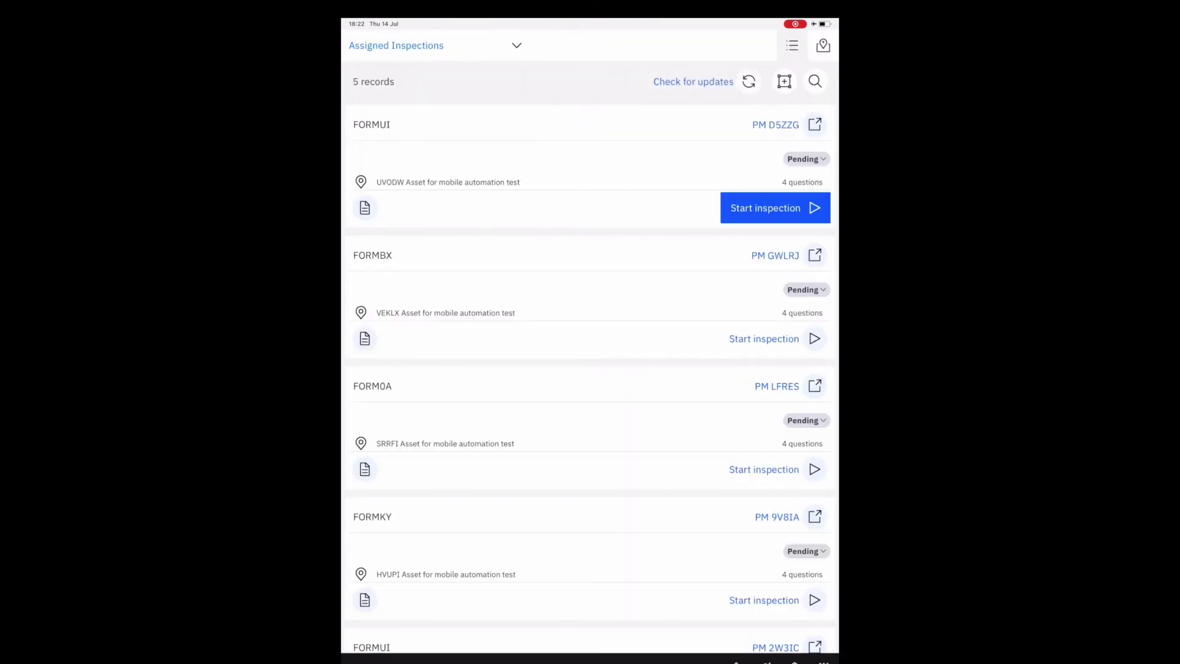
scroll(590, 344, down, 2)
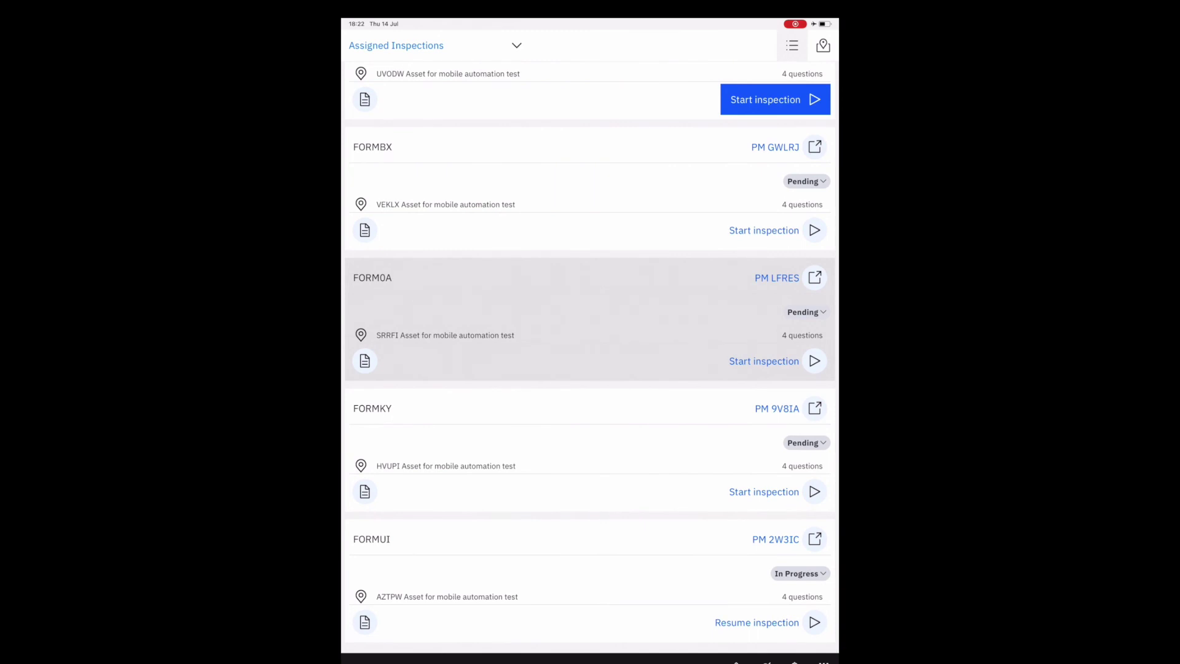
scroll(590, 448, up, 2)
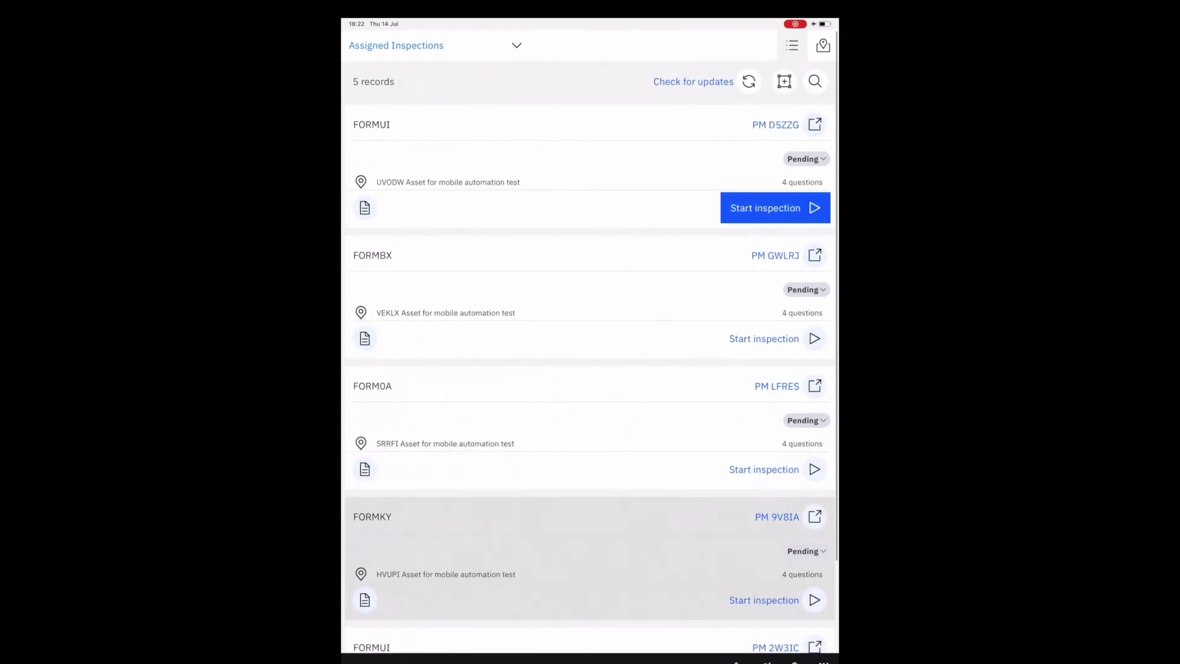
click(553, 288)
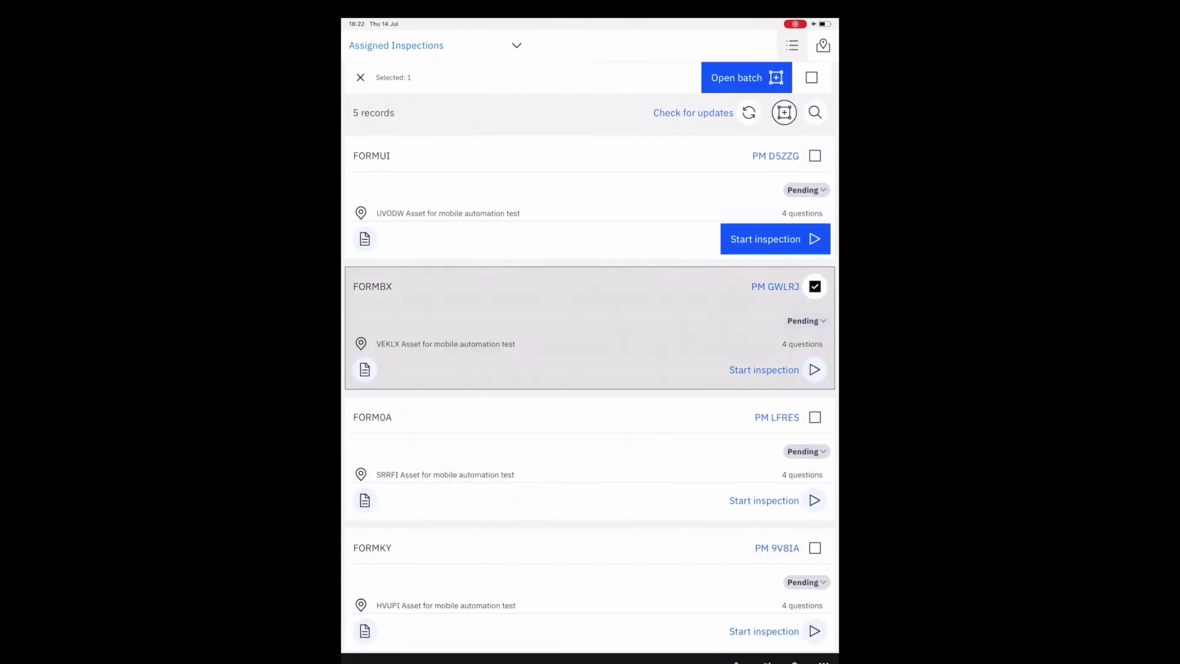
click(360, 77)
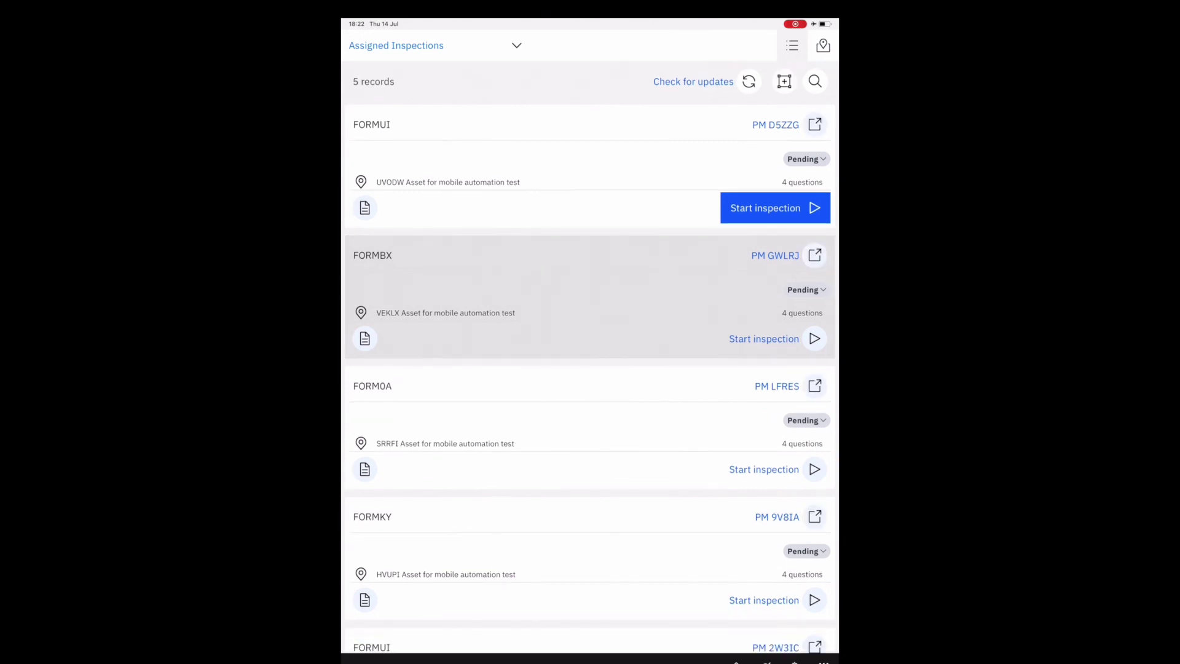
click(590, 295)
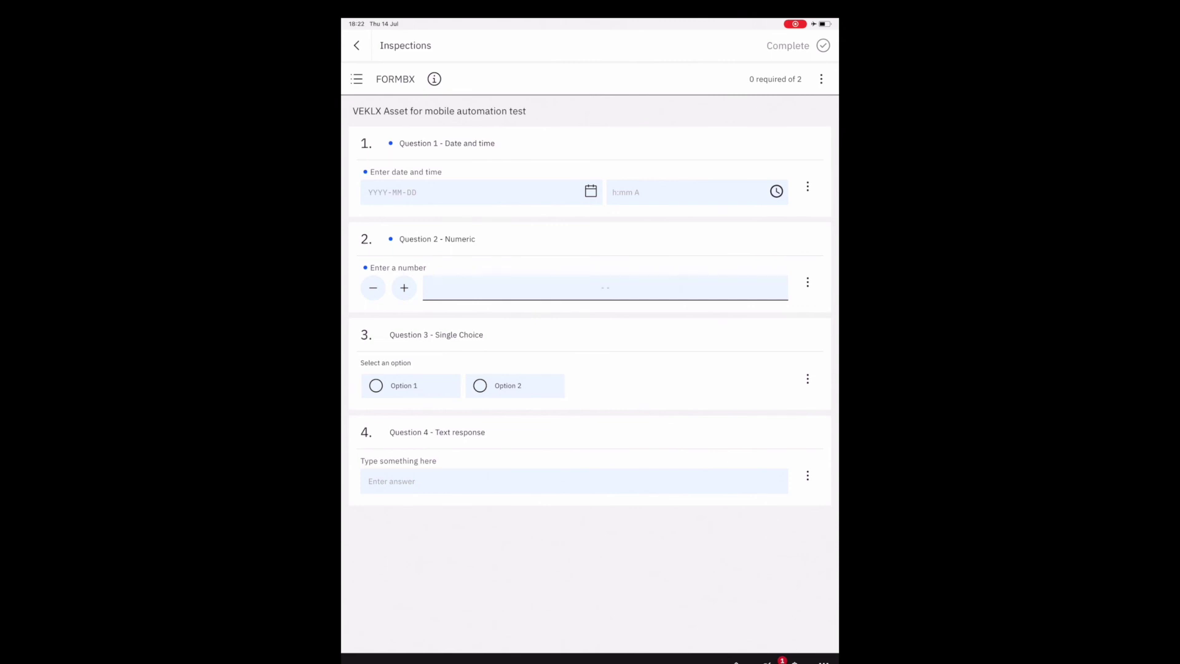
click(766, 660)
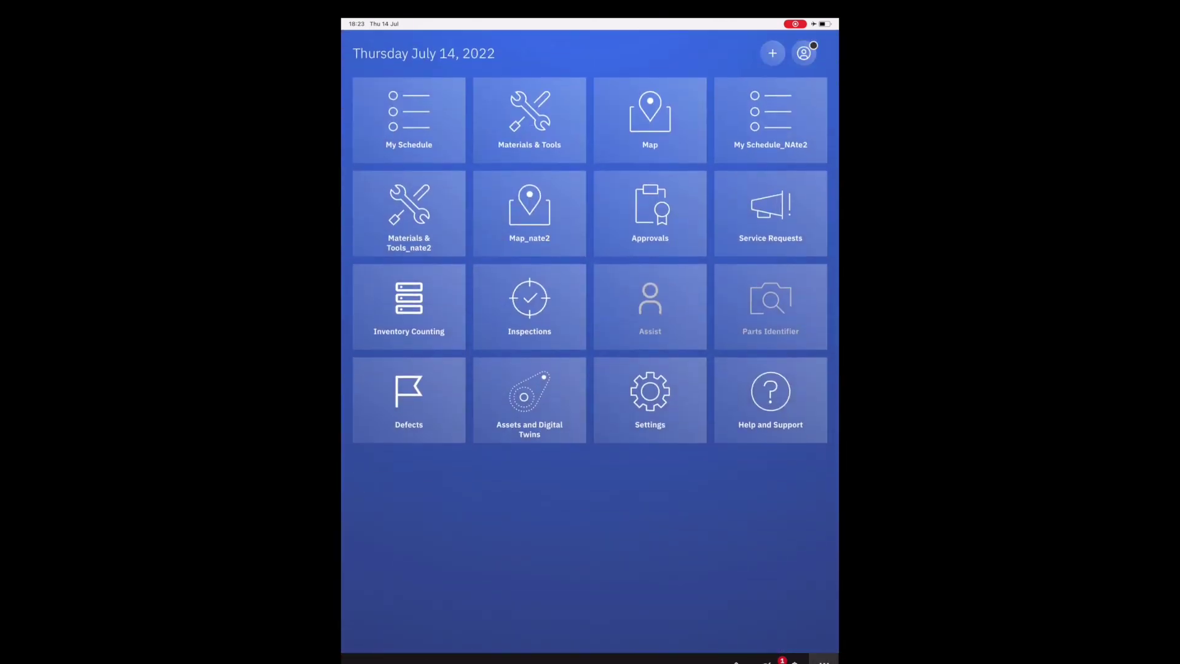
Step: Turn Airplane Mode off in Control Center so the app is back online
drag(811, 24, 767, 112)
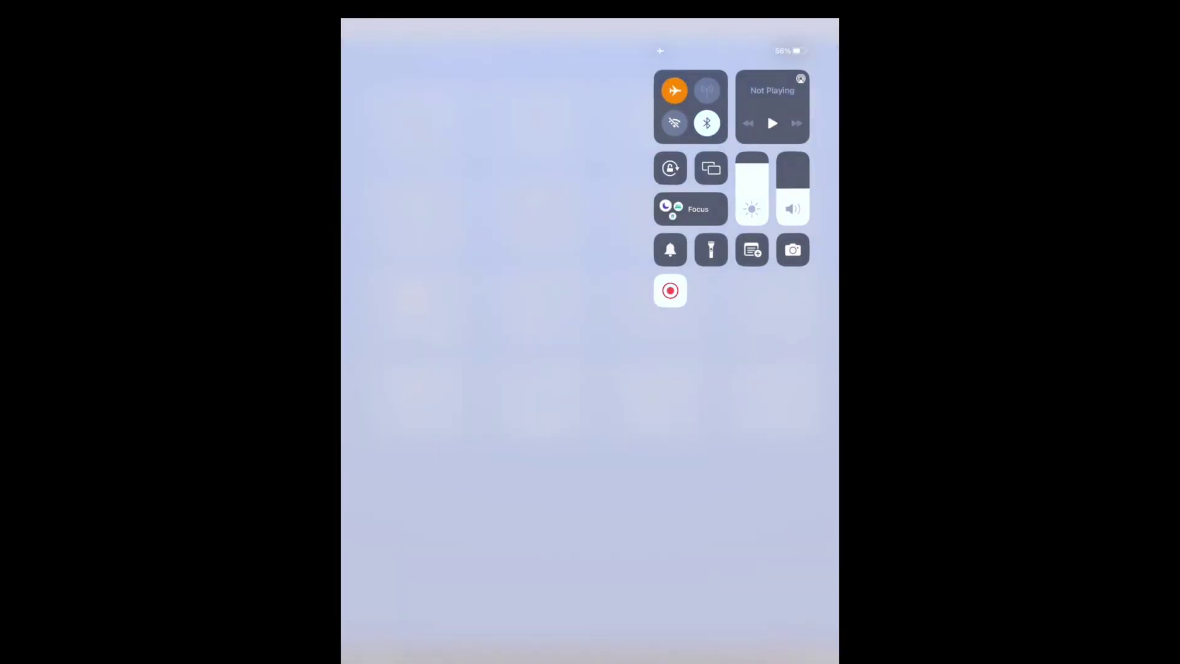
click(675, 91)
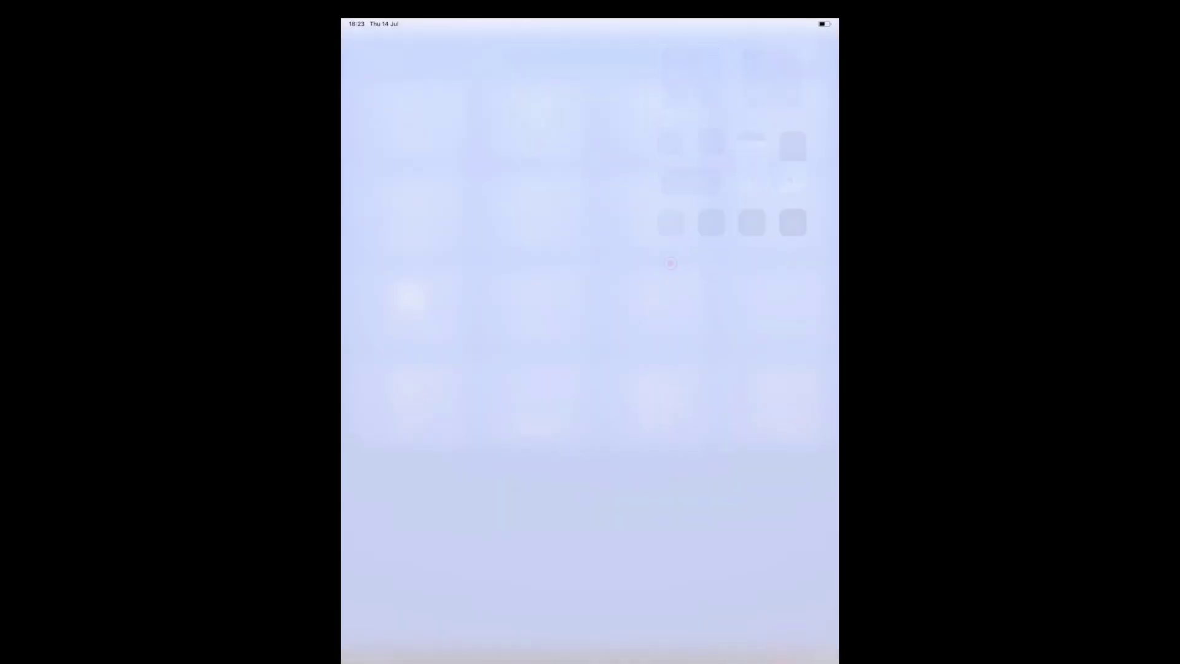
click(491, 491)
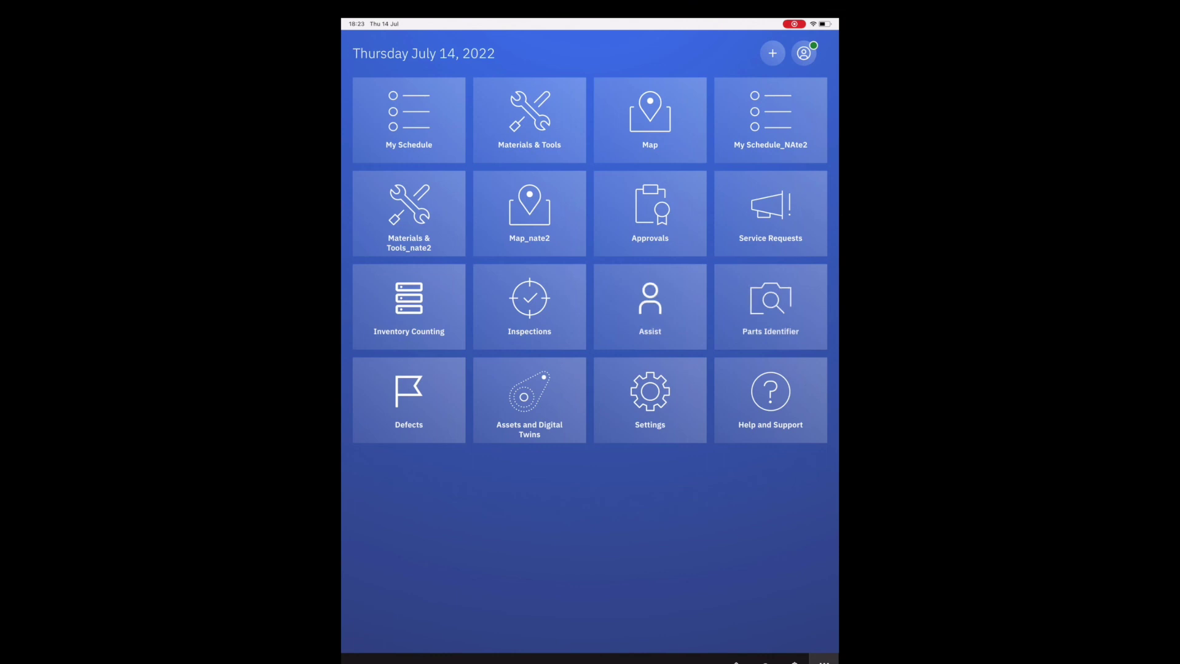
drag(817, 22, 793, 246)
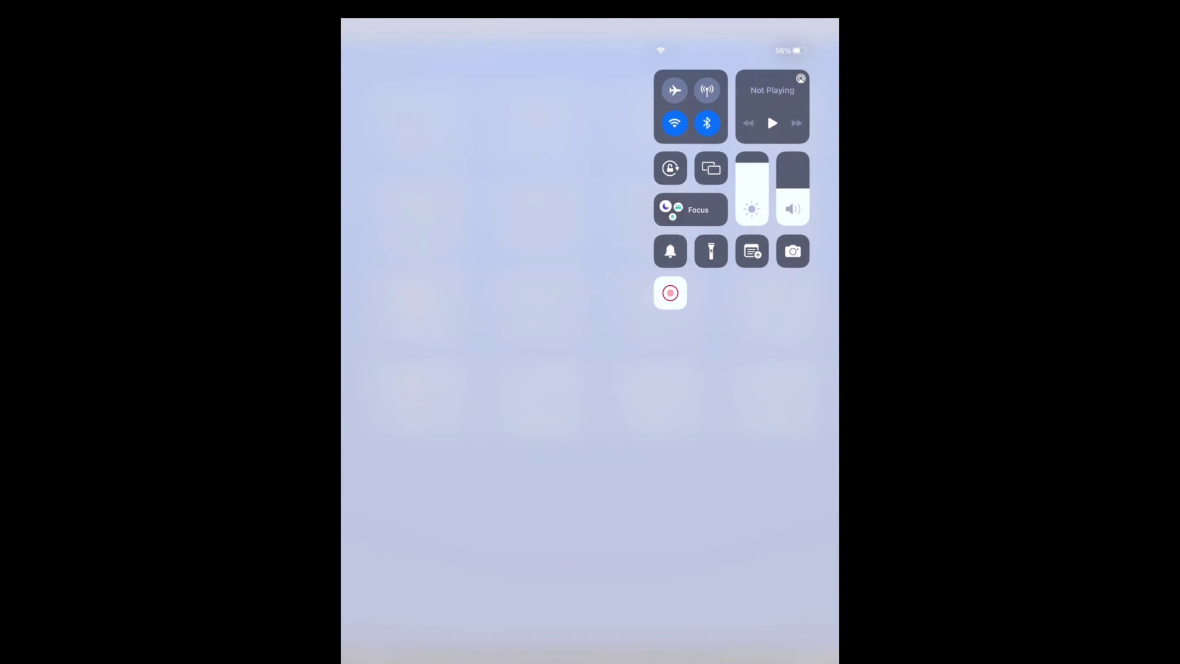